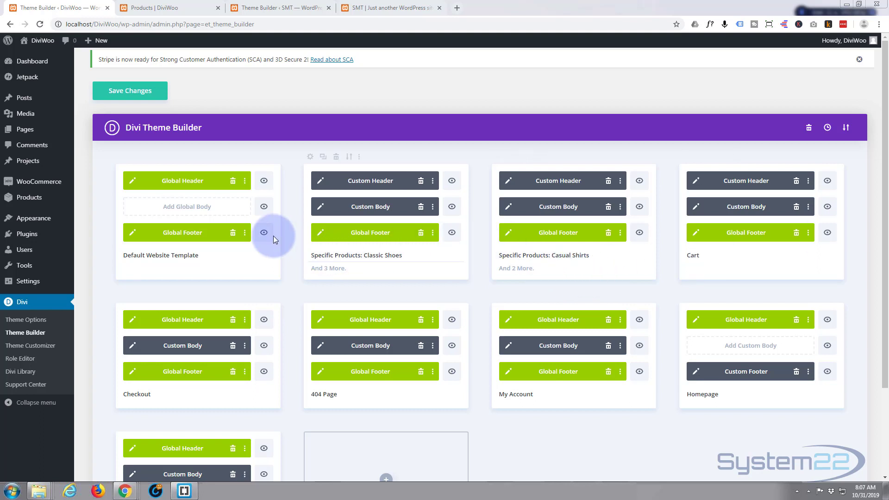
Examine the header and footer on the DiviWoo site's Shop page
mouse_move(306, 158)
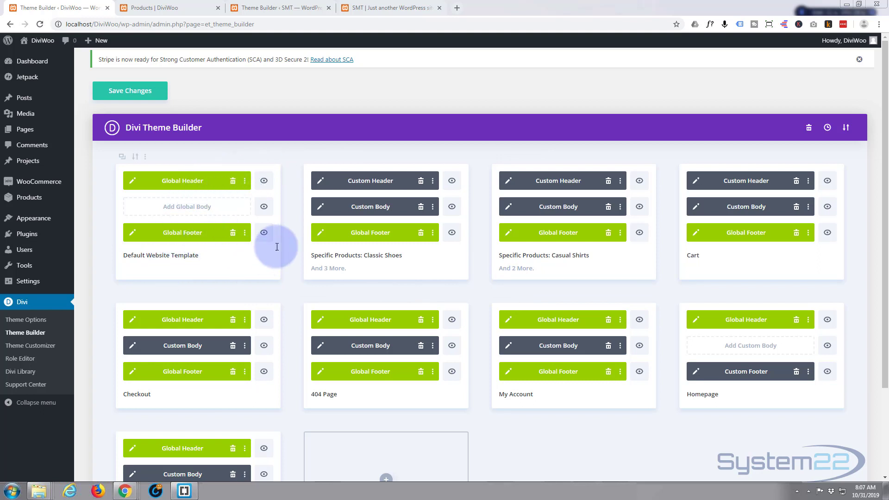
click(155, 10)
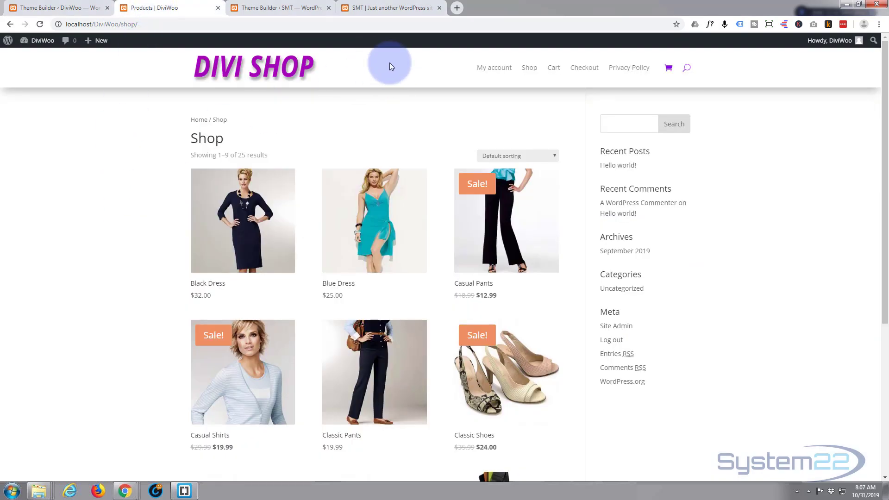
scroll(104, 181, down, 5)
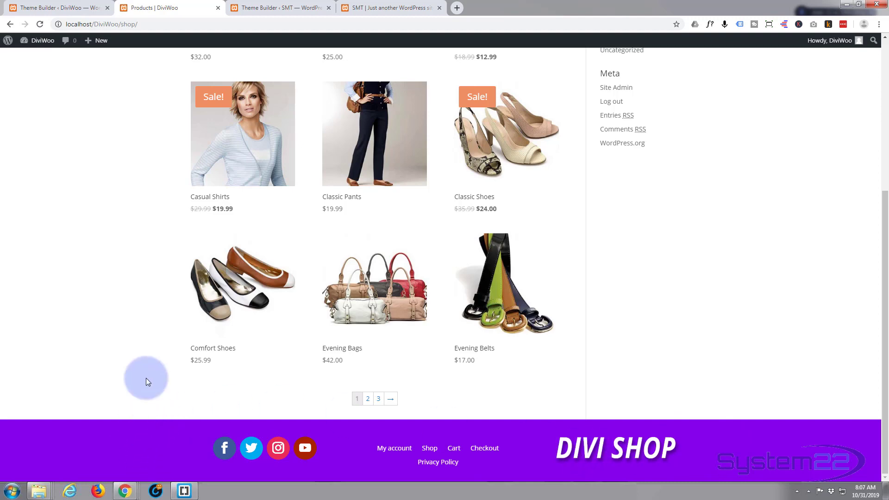
scroll(90, 267, up, 5)
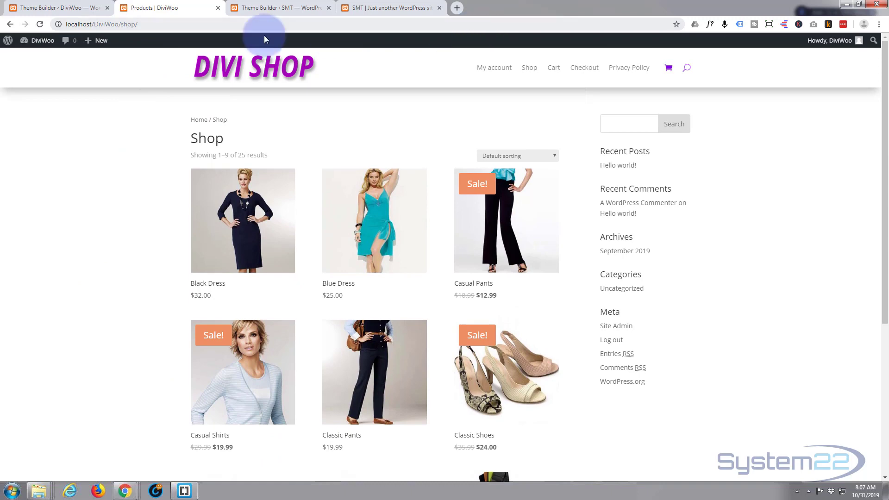
Export the Default Website Template from the DiviWoo Theme Builder with the file name ghgf
click(61, 10)
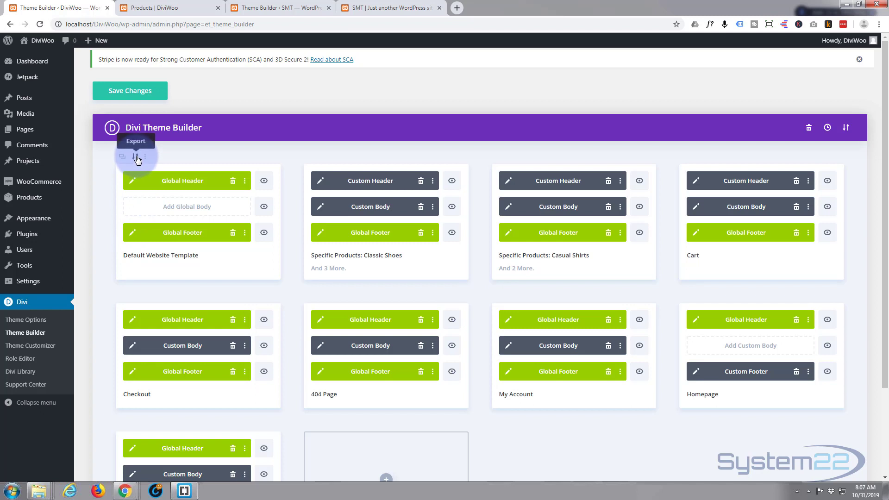
click(136, 157)
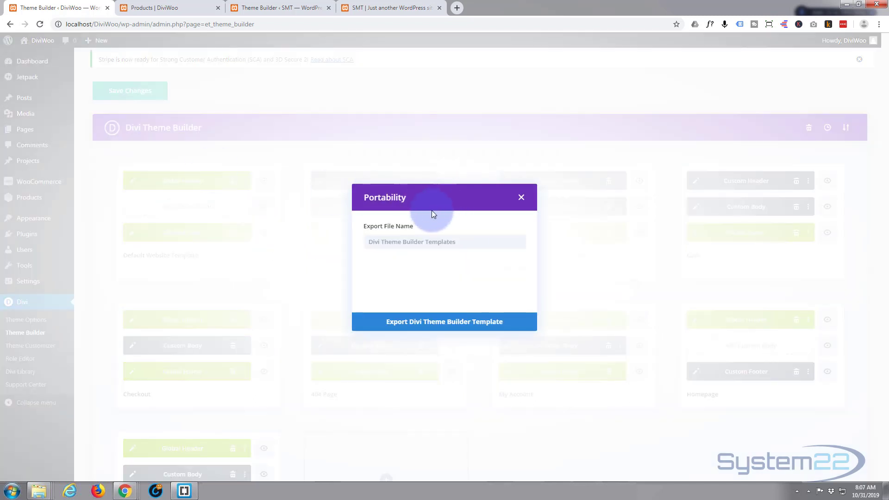
click(380, 241)
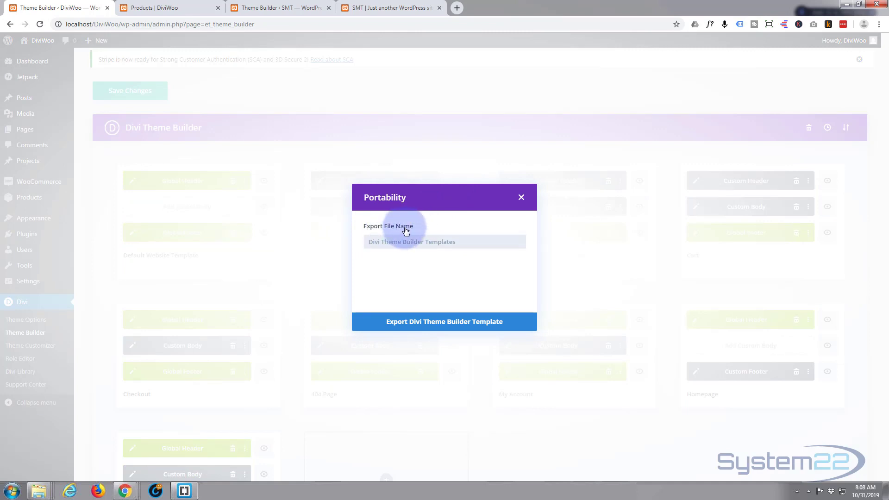
text(ghgf)
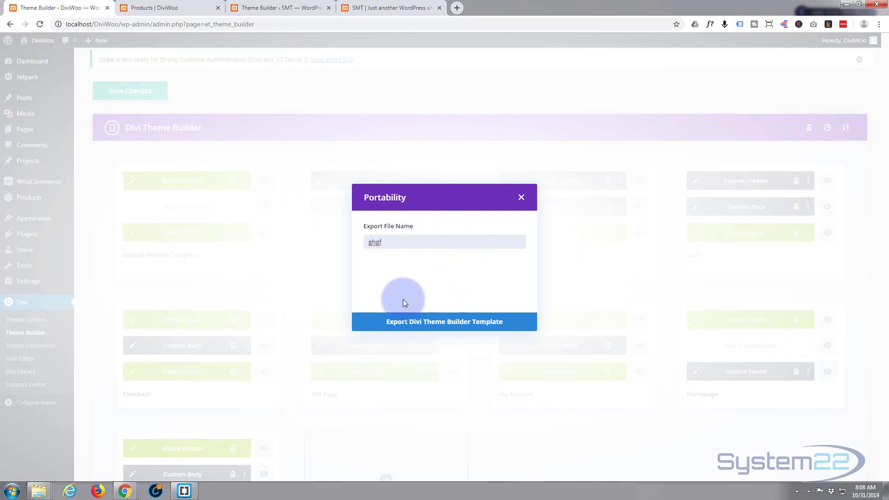
click(434, 321)
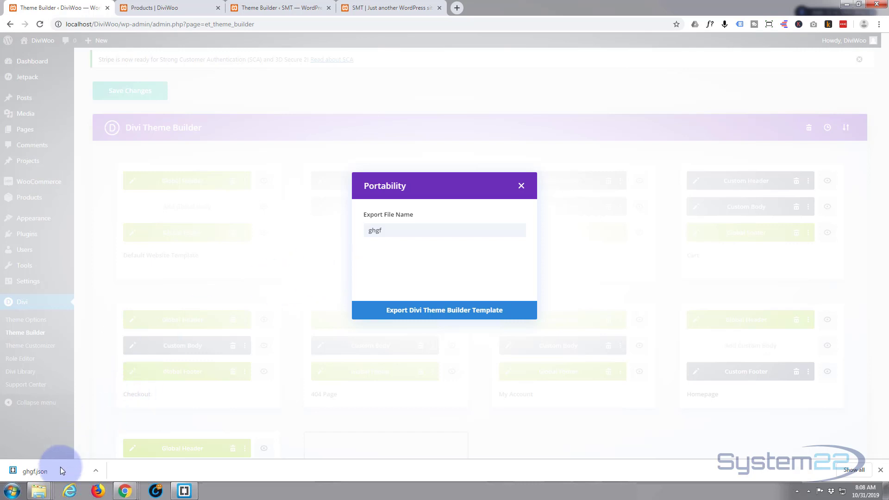
click(521, 186)
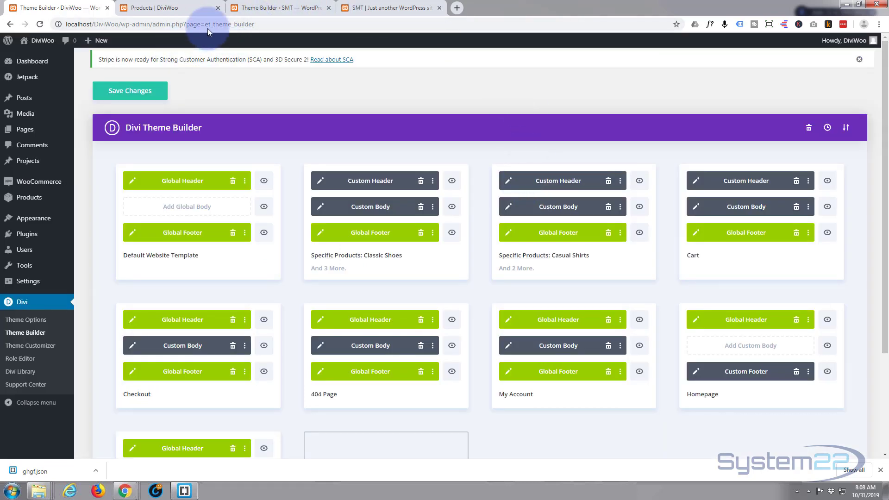
Check the SMT site's Theme Builder templates and the header and footer on its homepage
click(290, 8)
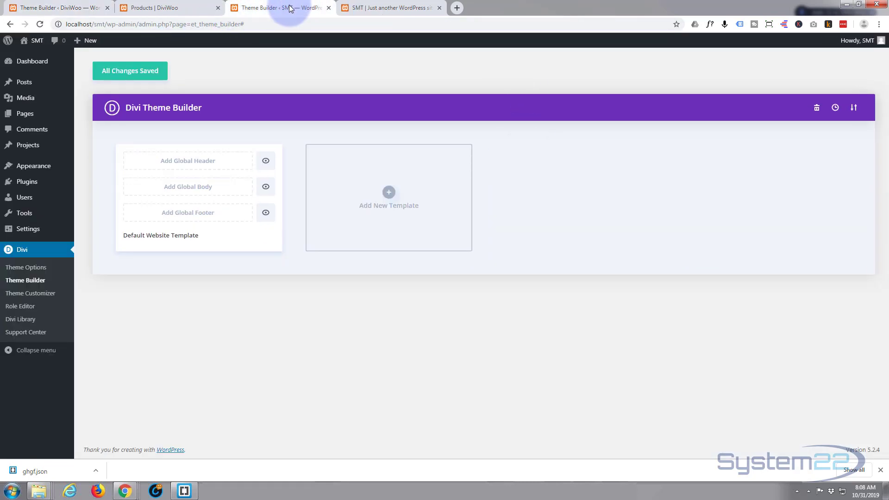
click(365, 8)
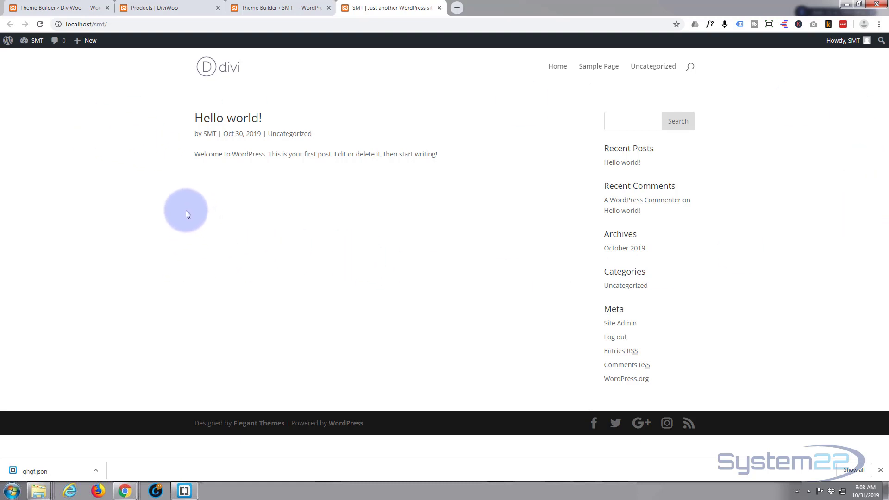
click(284, 9)
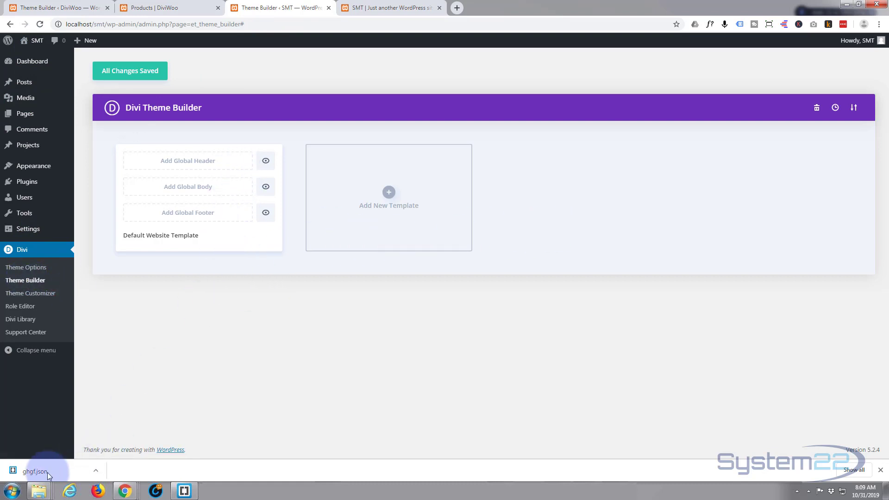
Import ghgf.json into the SMT site's Theme Builder with both override options enabled, and save the changes
click(855, 111)
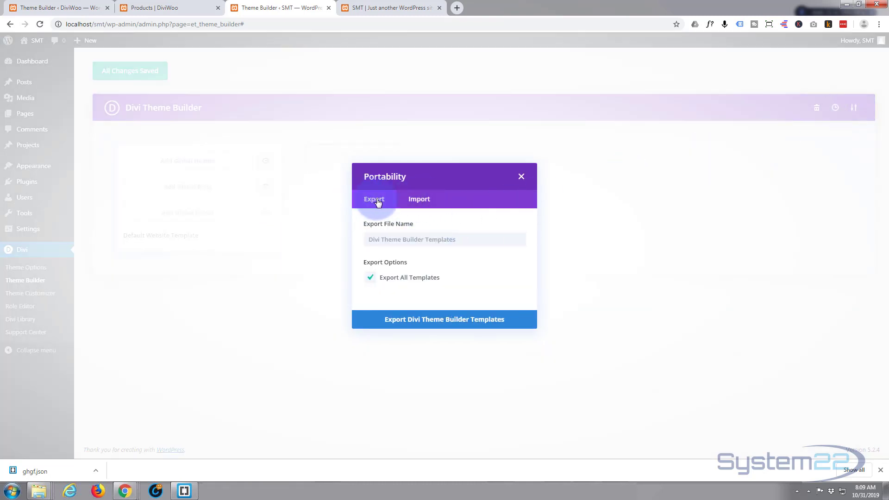
click(419, 200)
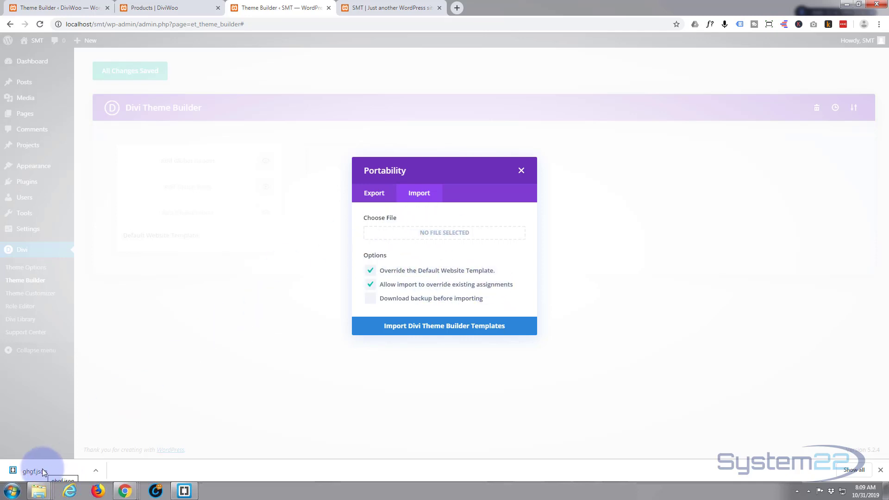
drag(41, 468, 440, 236)
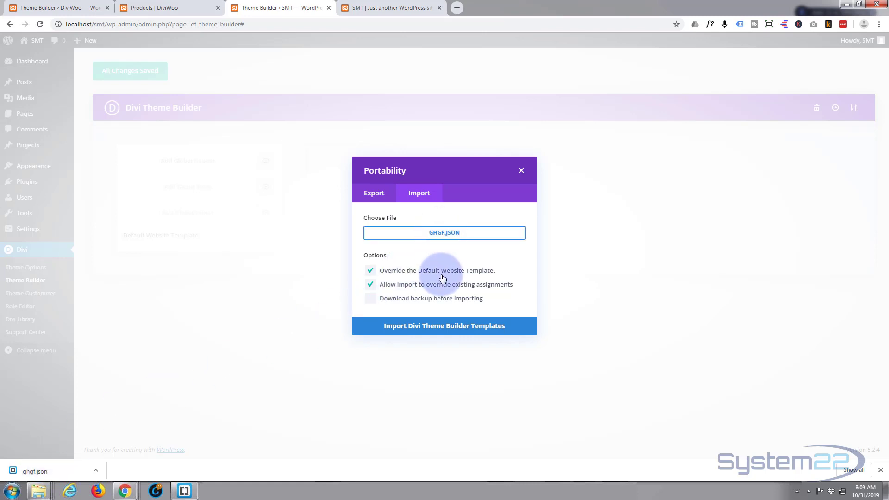
click(424, 329)
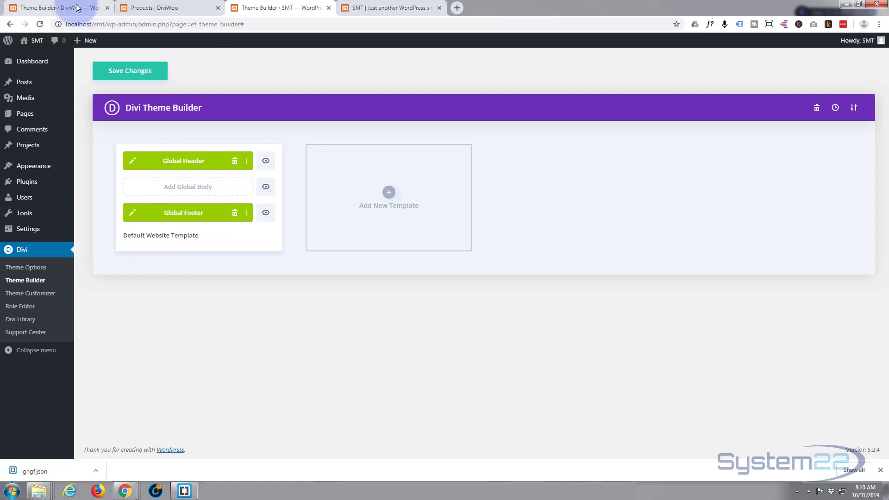
click(146, 8)
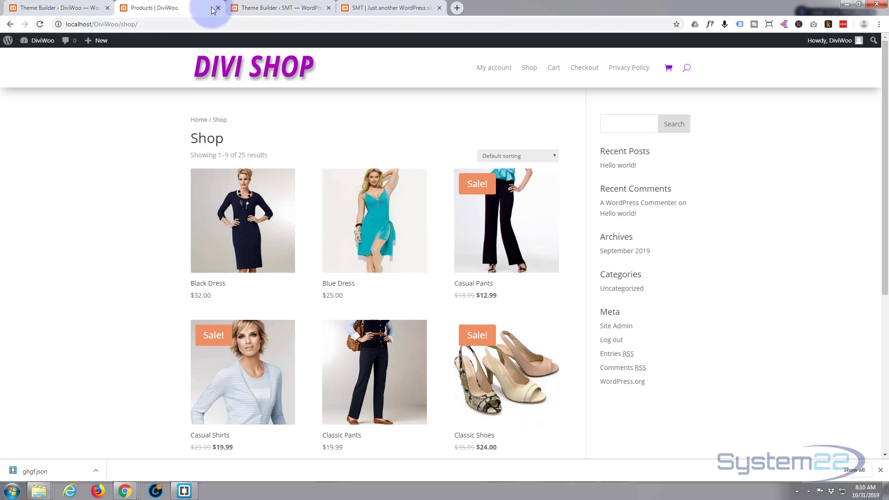
click(290, 9)
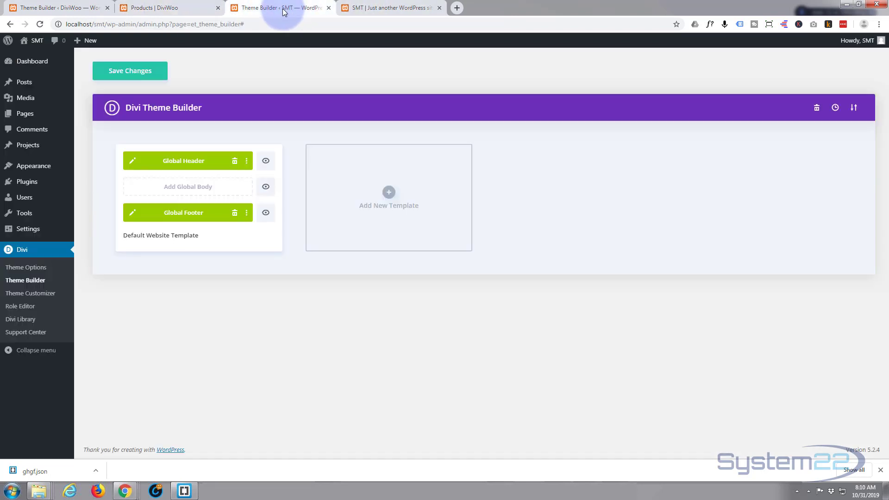
click(130, 72)
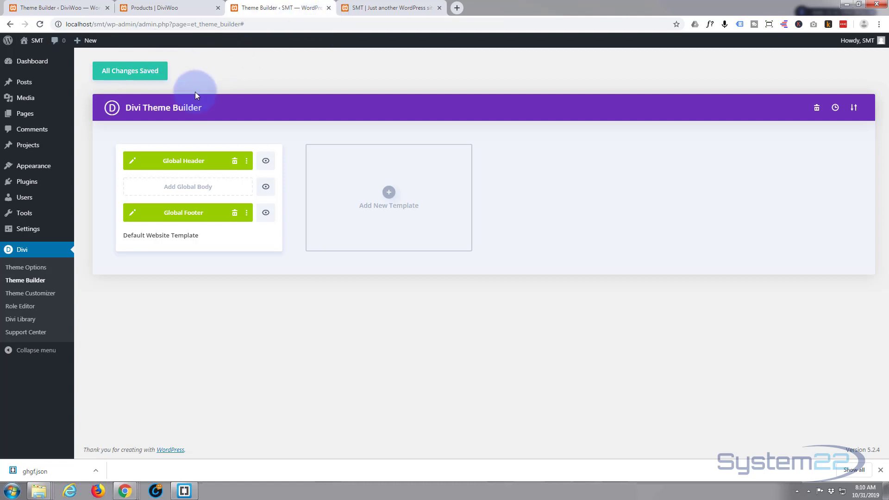
Inspect the header and footer on the SMT site's homepage
click(385, 9)
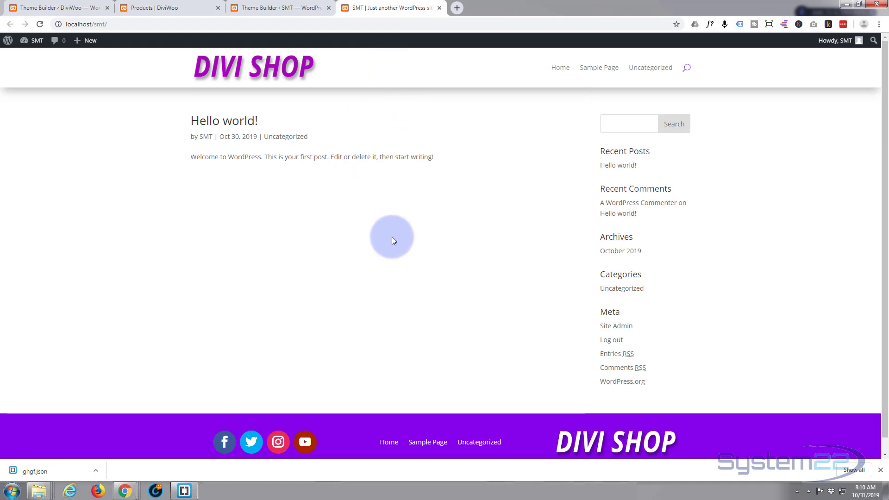
scroll(391, 237, down, 1)
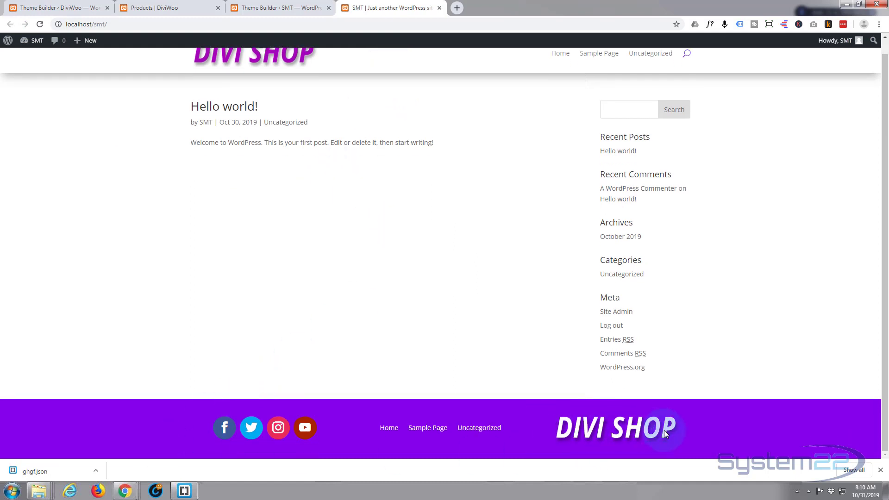
scroll(364, 84, up, 1)
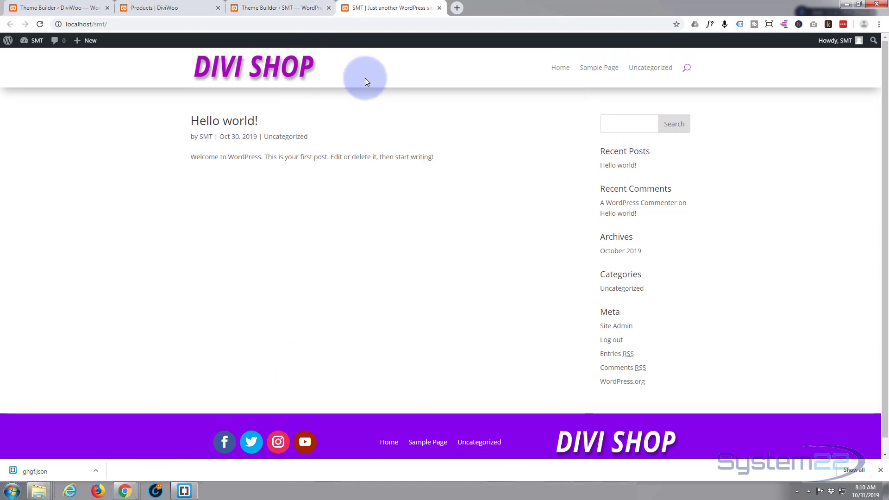
scroll(229, 433, down, 1)
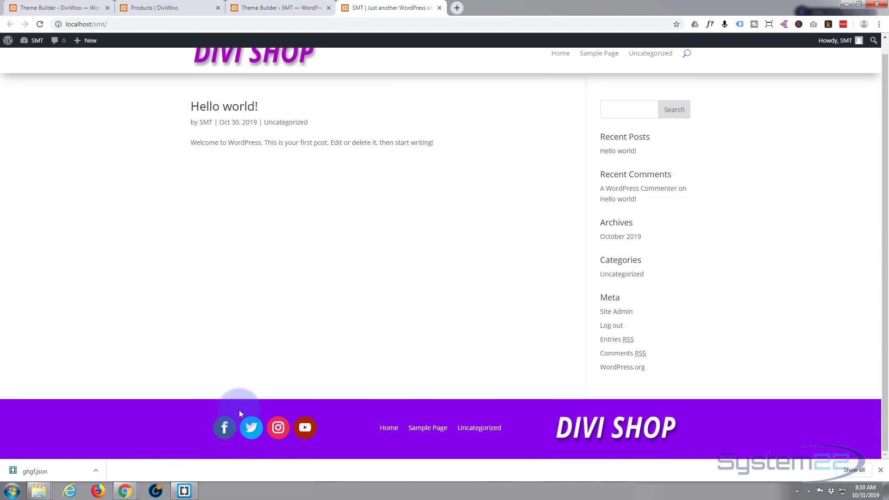
scroll(217, 255, up, 1)
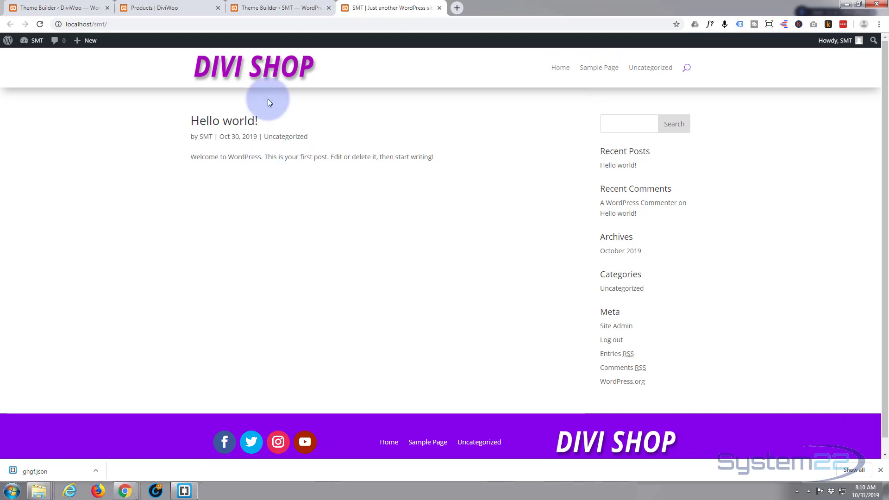
Review the DiviWoo site's Privacy Policy page, including its body layout, sale products and footer
click(149, 8)
key(F5)
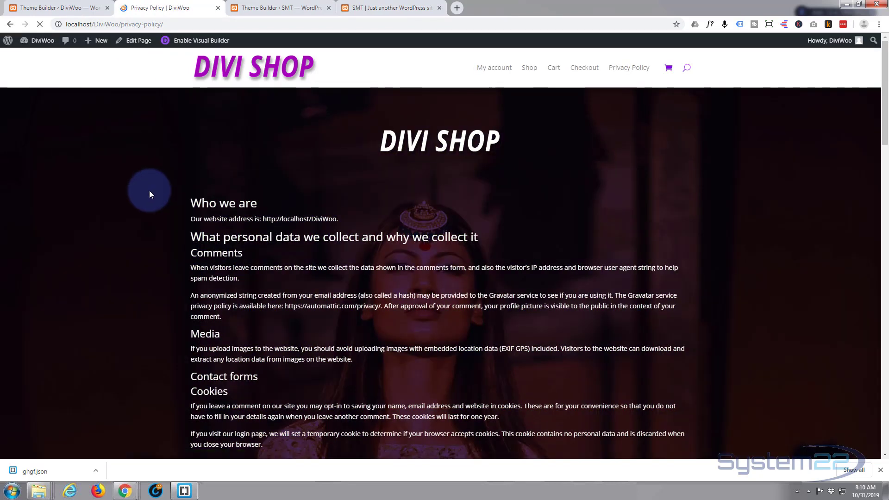
scroll(149, 192, down, 15)
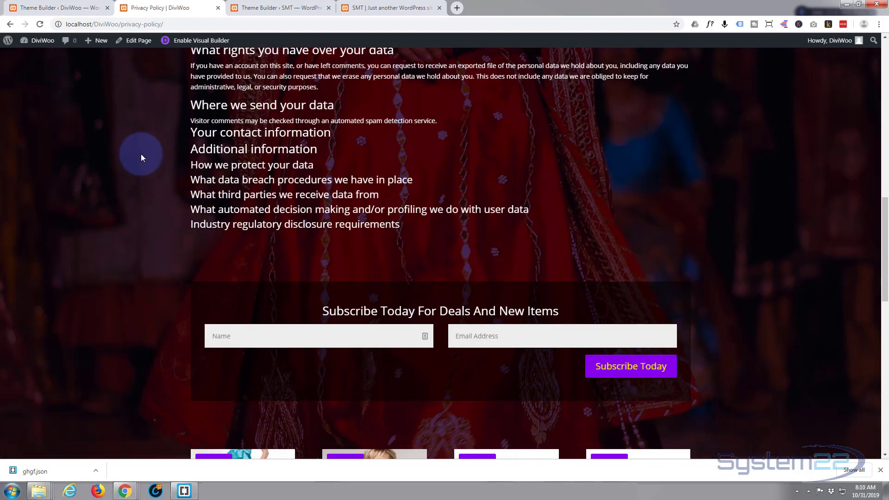
scroll(66, 187, down, 8)
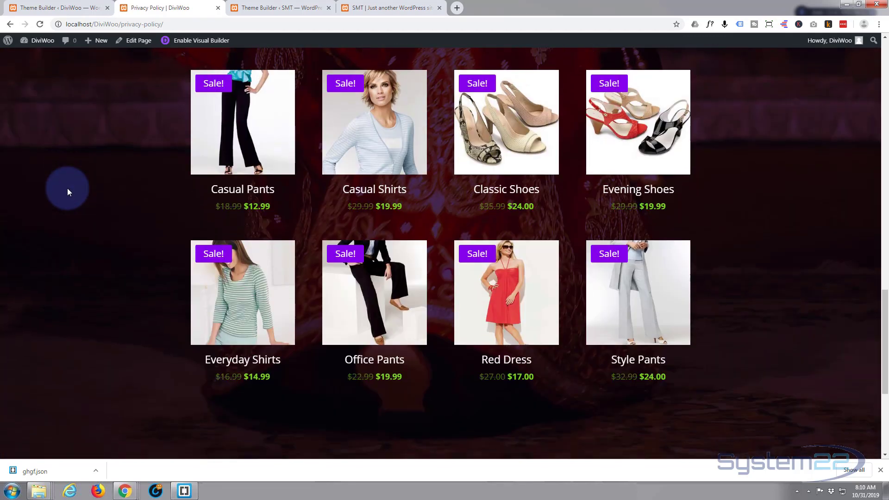
scroll(67, 189, down, 5)
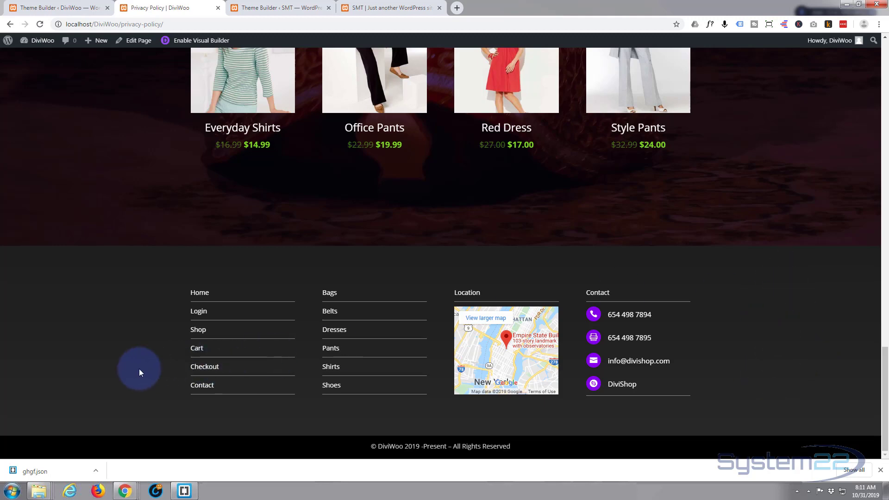
scroll(167, 360, up, 5)
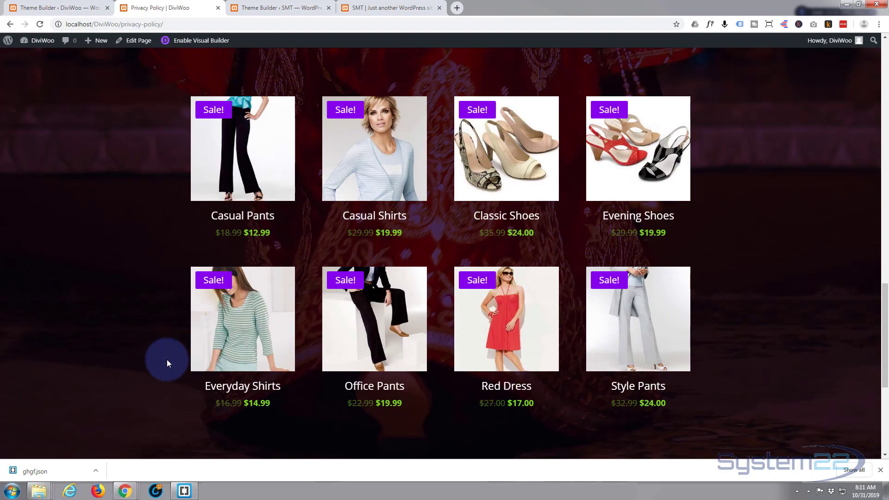
scroll(167, 360, up, 5)
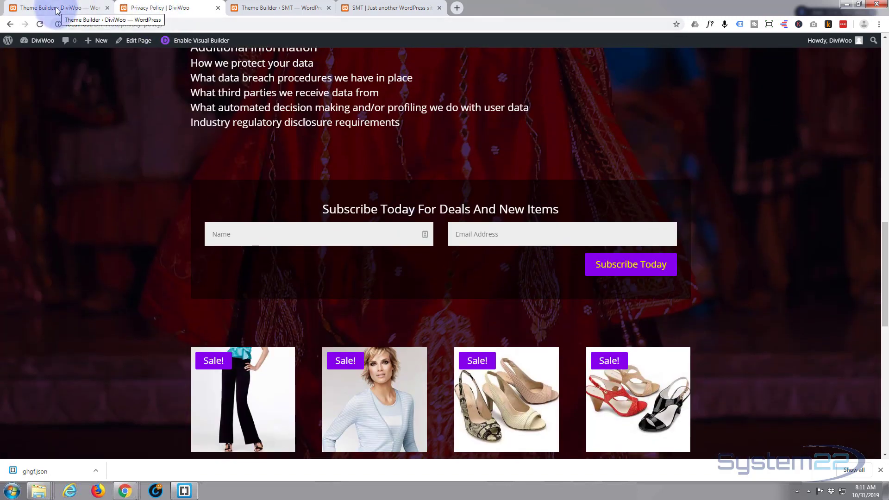
Export the Privacy Policy template from the DiviWoo site's Theme Builder under the file name cft
click(57, 9)
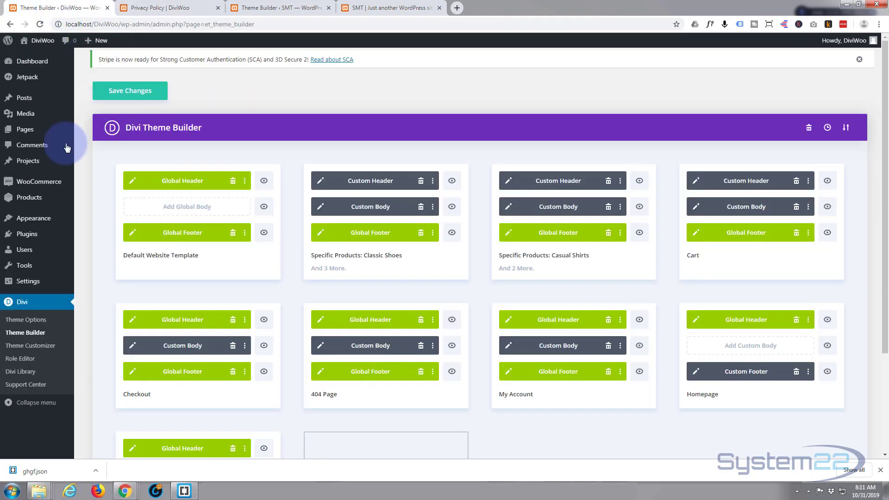
scroll(110, 190, down, 3)
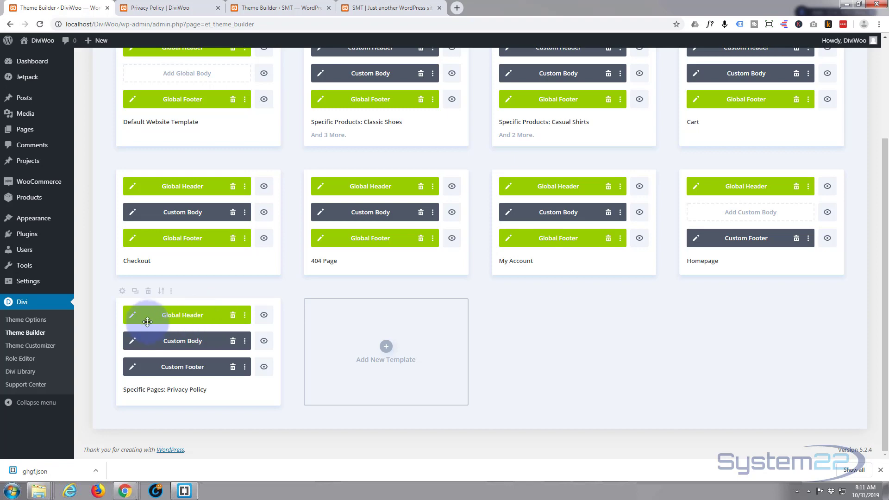
click(162, 293)
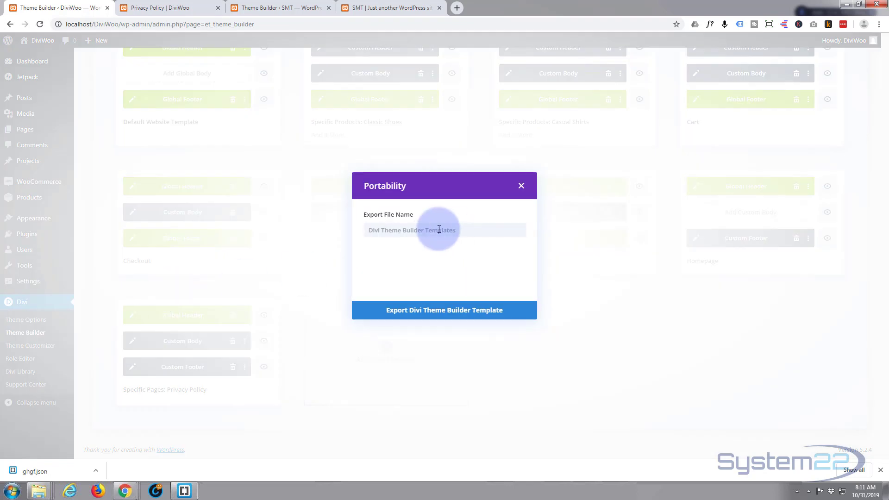
click(460, 232)
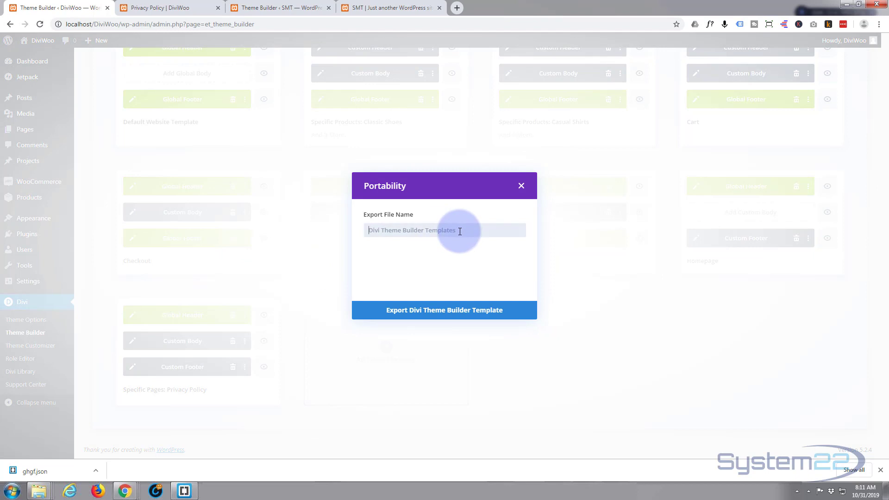
text(cft)
click(441, 315)
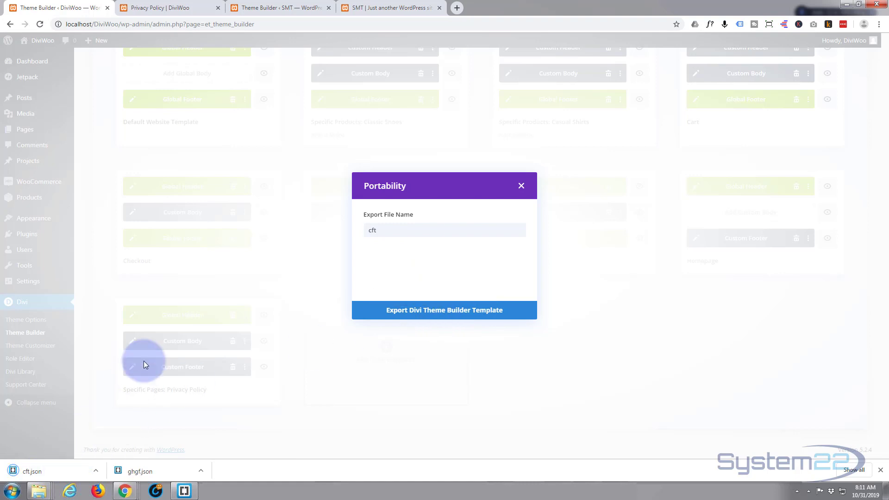
click(521, 186)
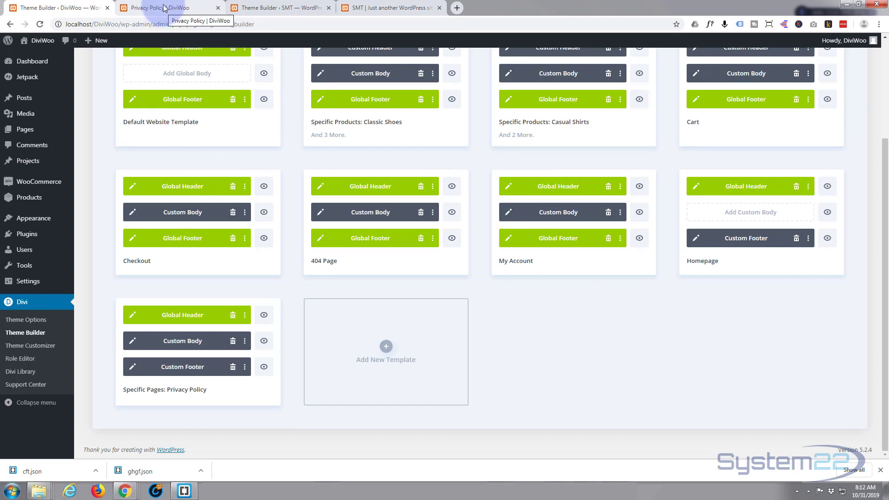
Import cft.json into the SMT site's Theme Builder with both override options disabled, relinking references to this website's global header, body and footer
click(265, 9)
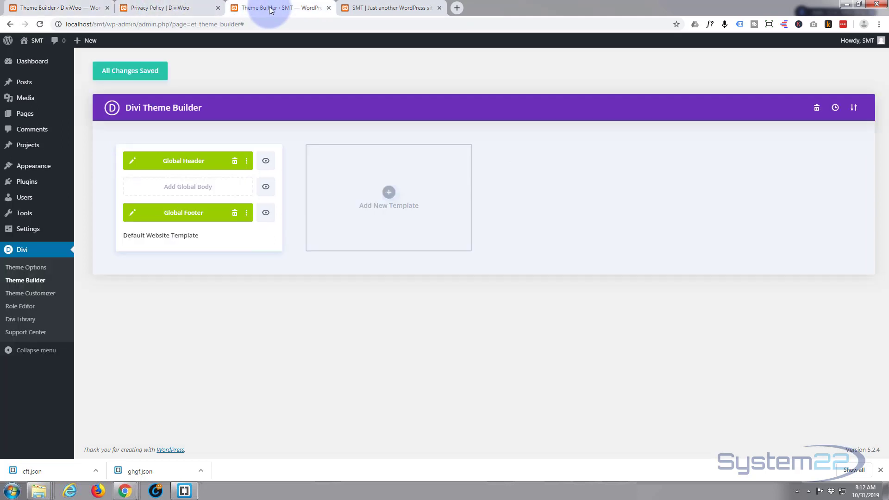
click(855, 109)
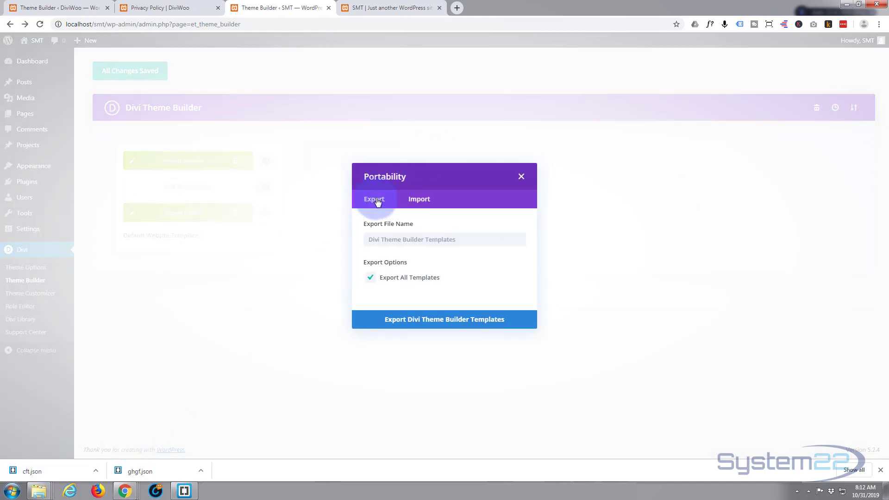
click(423, 199)
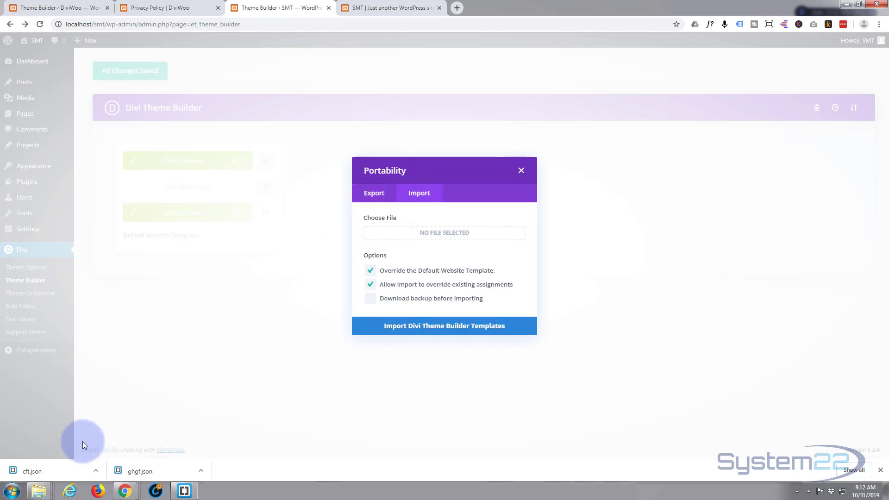
drag(41, 476, 442, 237)
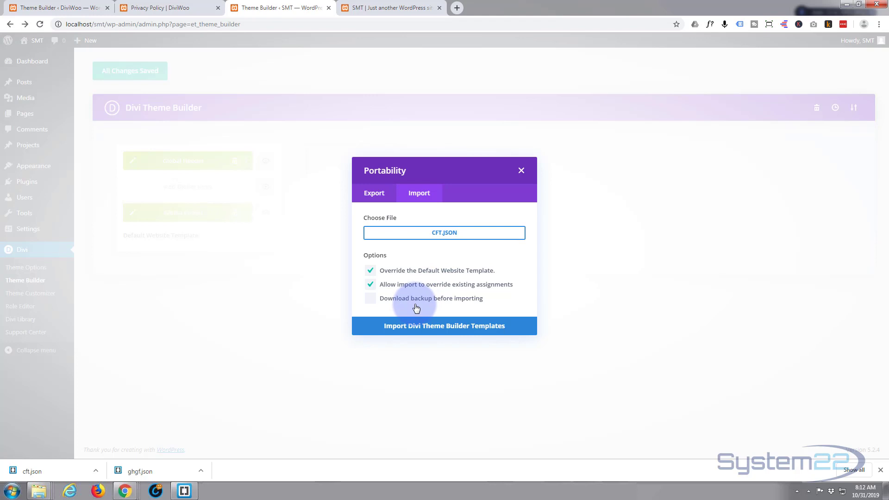
click(370, 271)
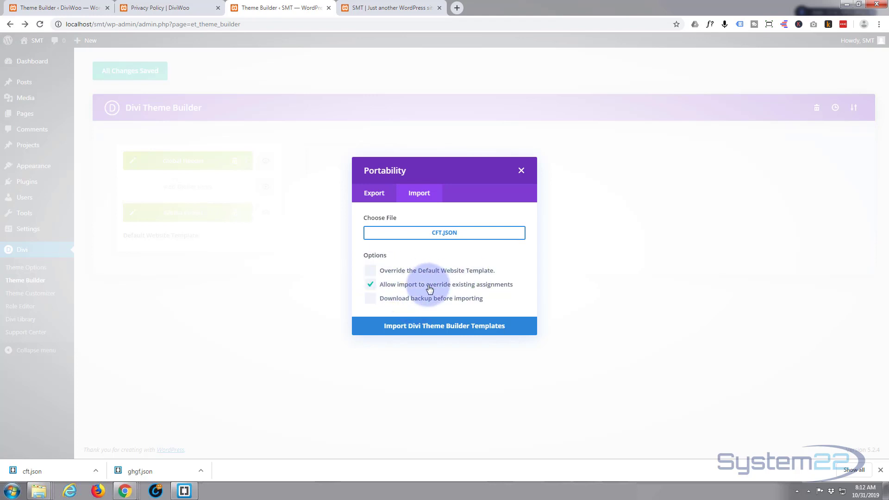
click(373, 286)
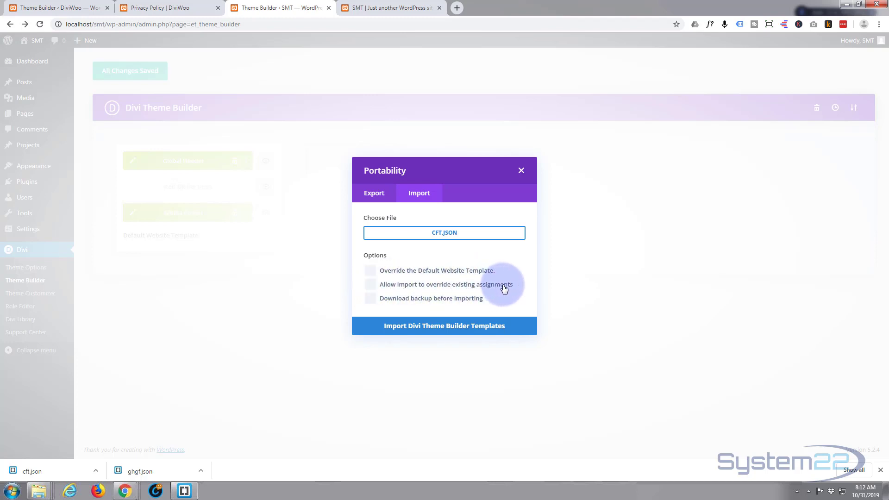
click(423, 328)
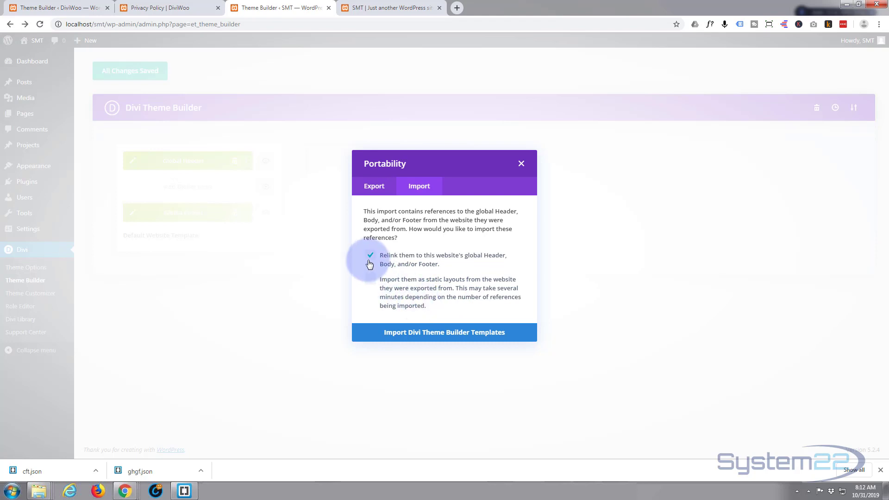
click(448, 334)
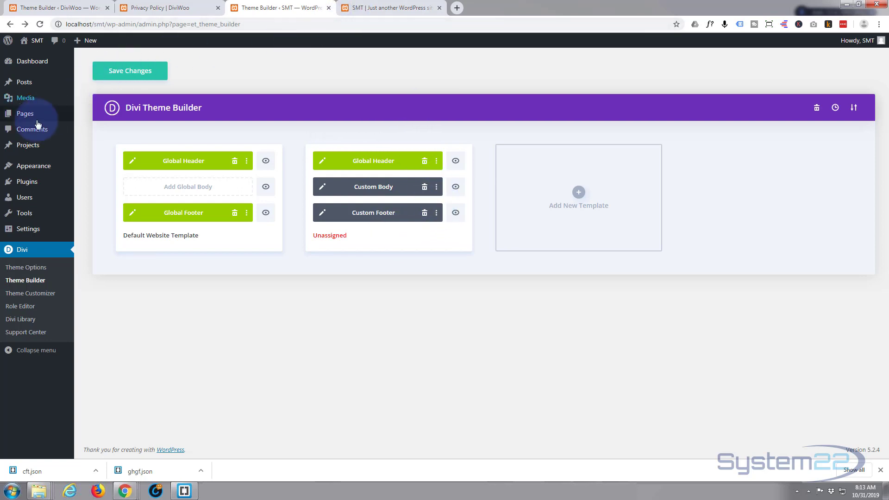
Open the SMT site's page list in a separate browser tab and publish the draft Privacy Policy page
middle_click(24, 116)
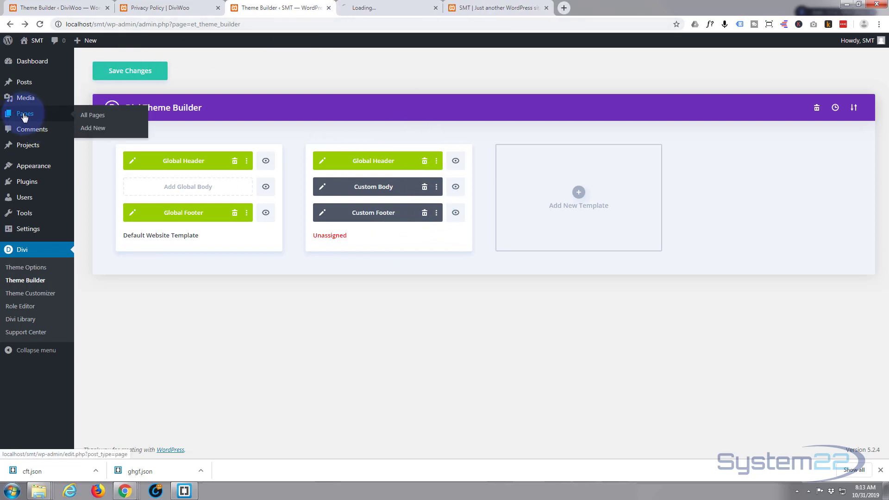
click(405, 7)
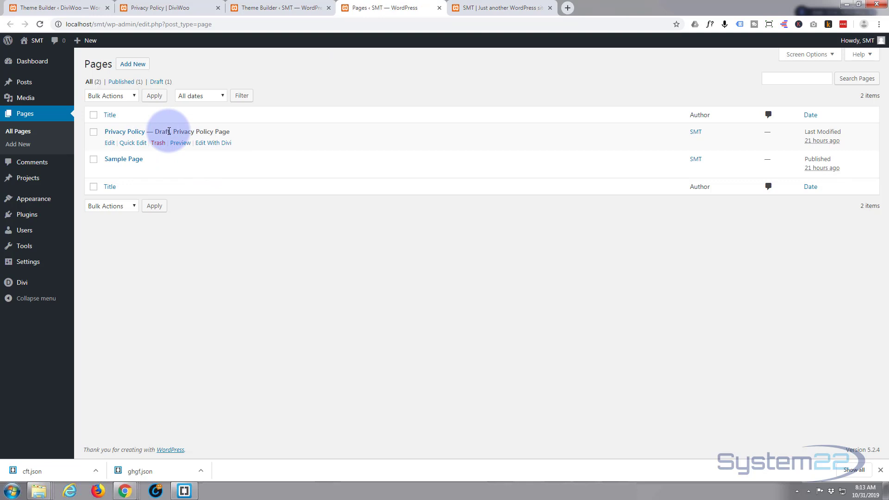
click(110, 145)
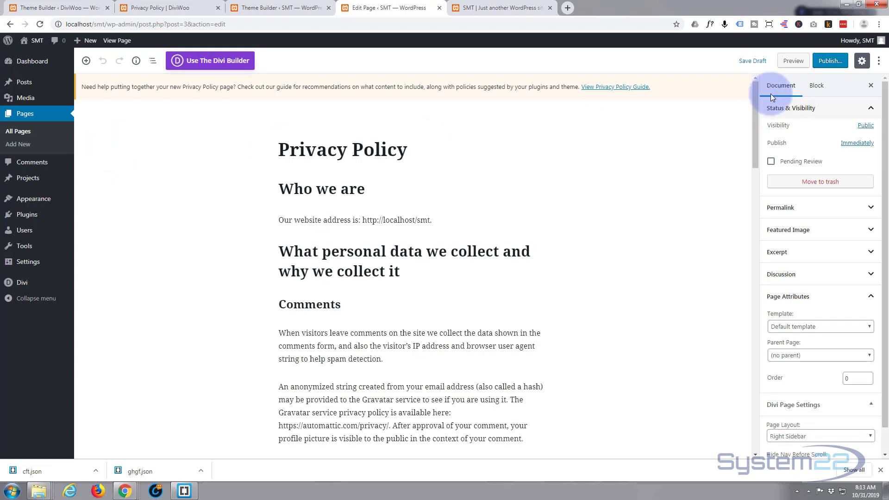
click(831, 61)
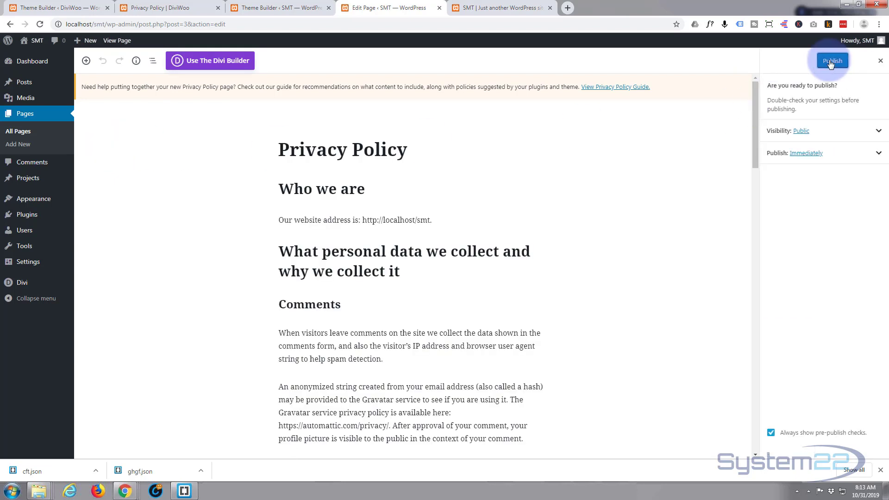
click(832, 62)
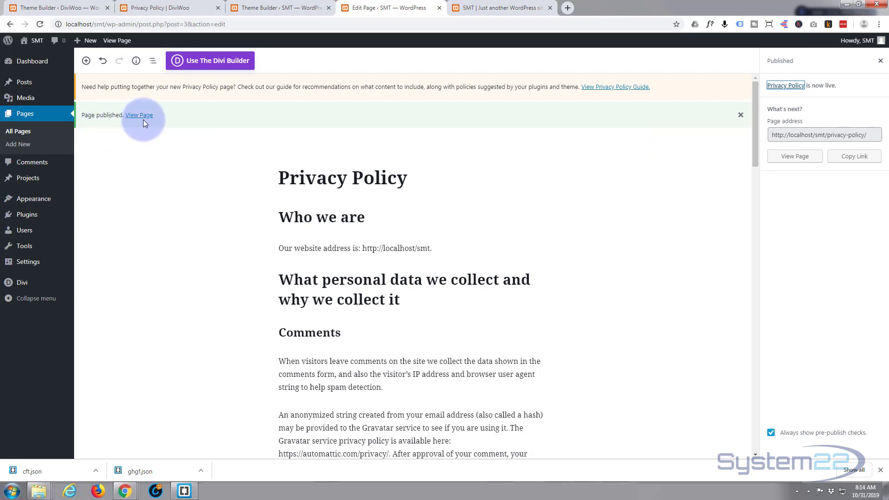
Assign the SMT site's unassigned template to the specific page Privacy Policy and save the Theme Builder changes
click(287, 8)
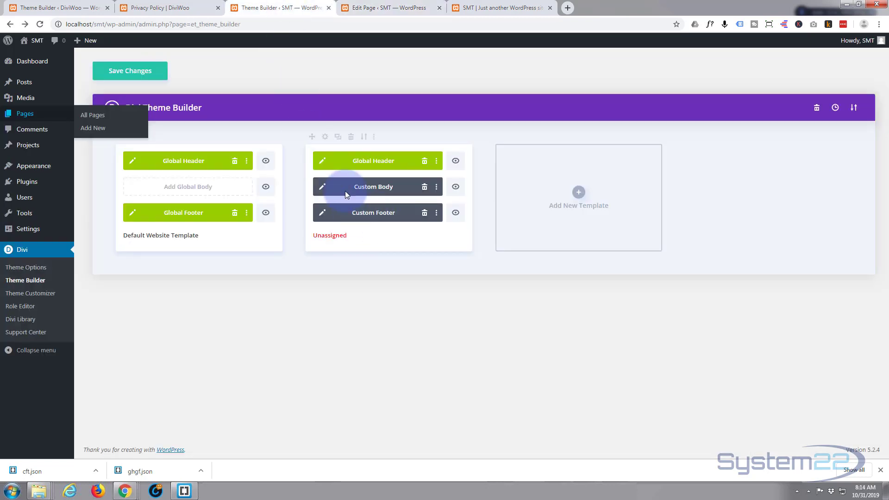
mouse_move(320, 135)
click(325, 137)
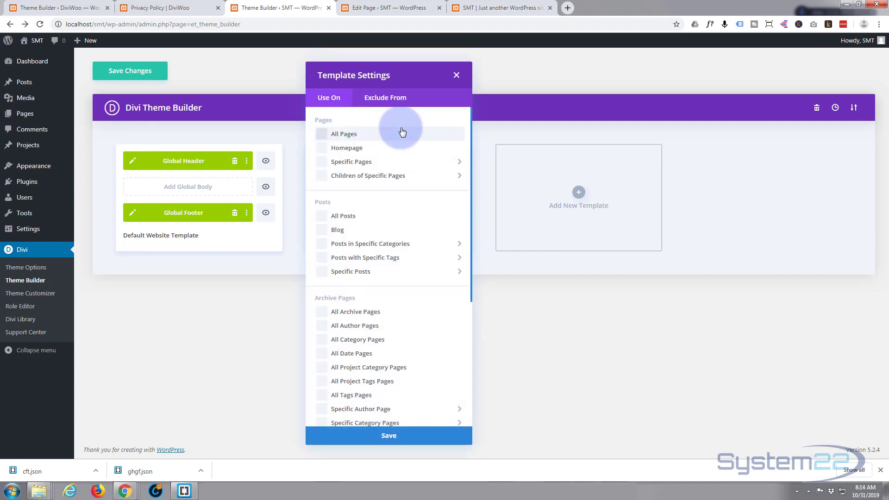
mouse_move(398, 163)
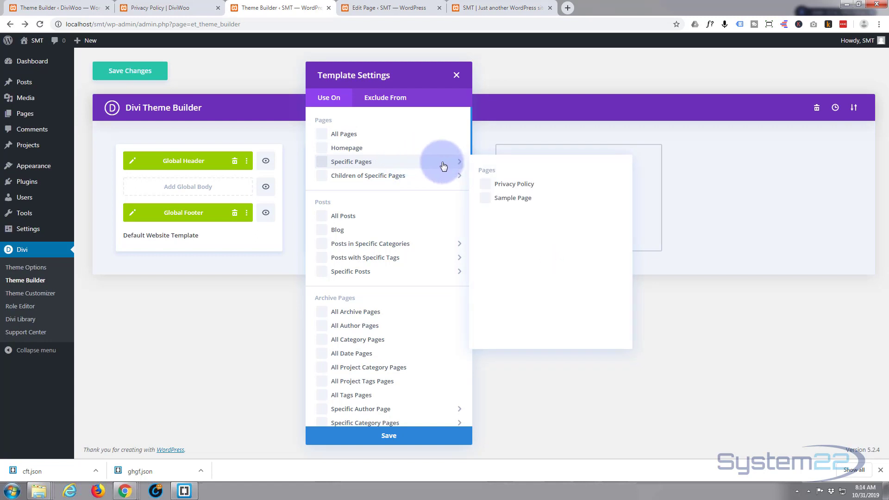
click(486, 185)
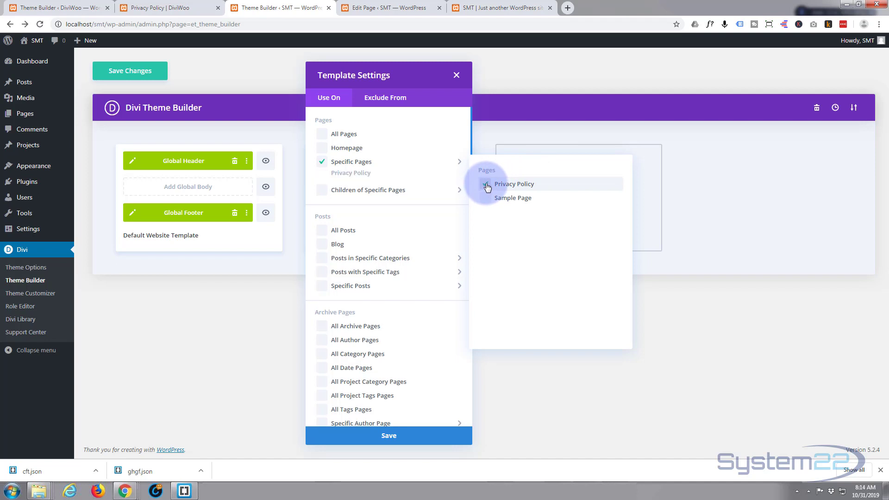
click(387, 437)
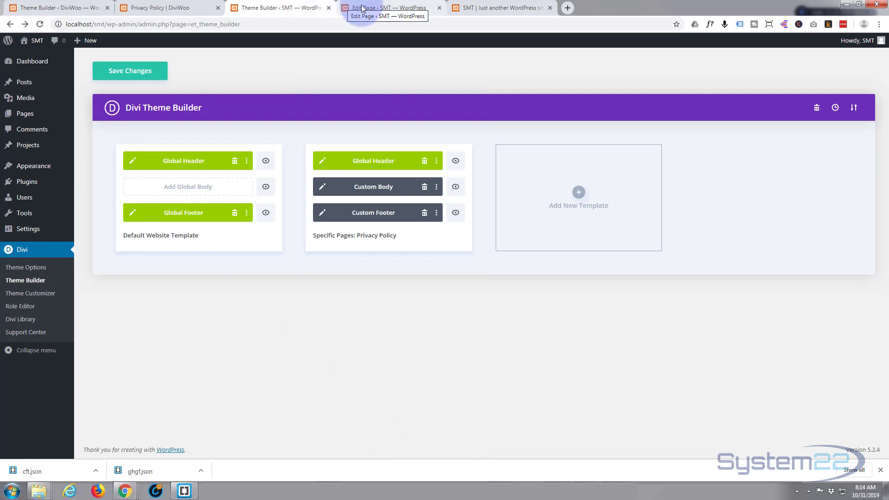
click(121, 71)
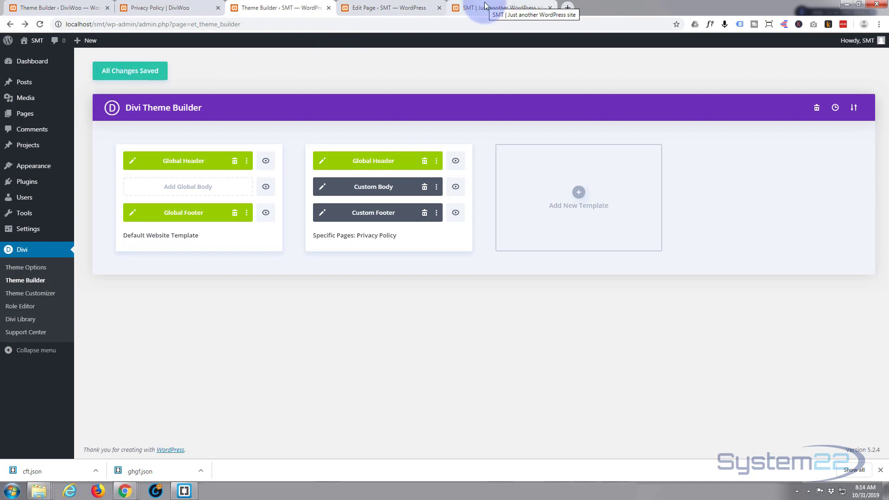
Preview the SMT site's Privacy Policy page and inspect its header, body layout, subscribe form and footer
click(404, 8)
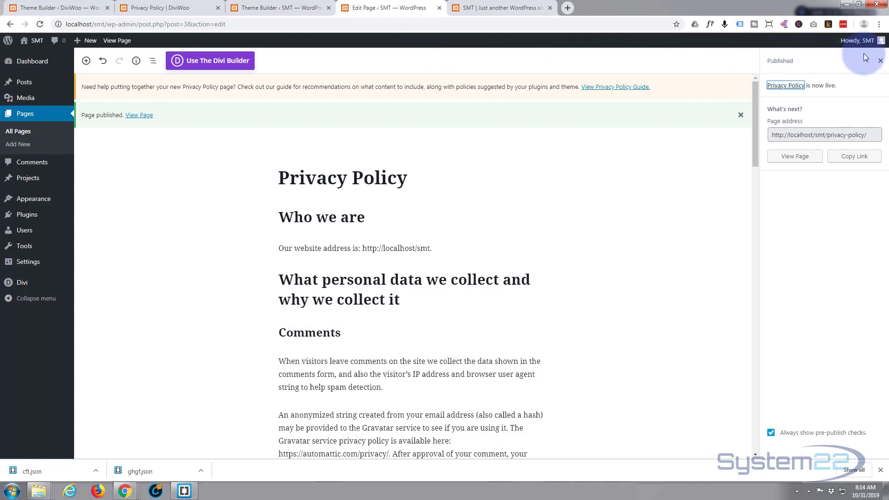
click(881, 61)
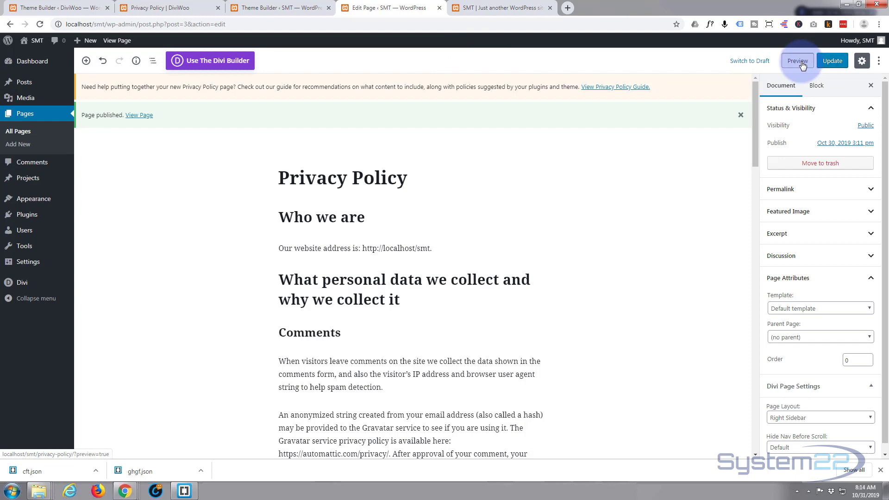
click(803, 64)
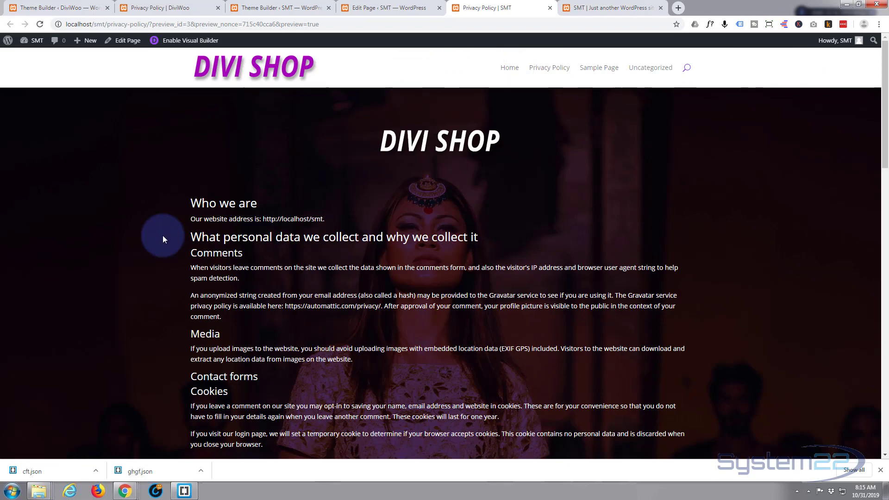
scroll(143, 208, down, 8)
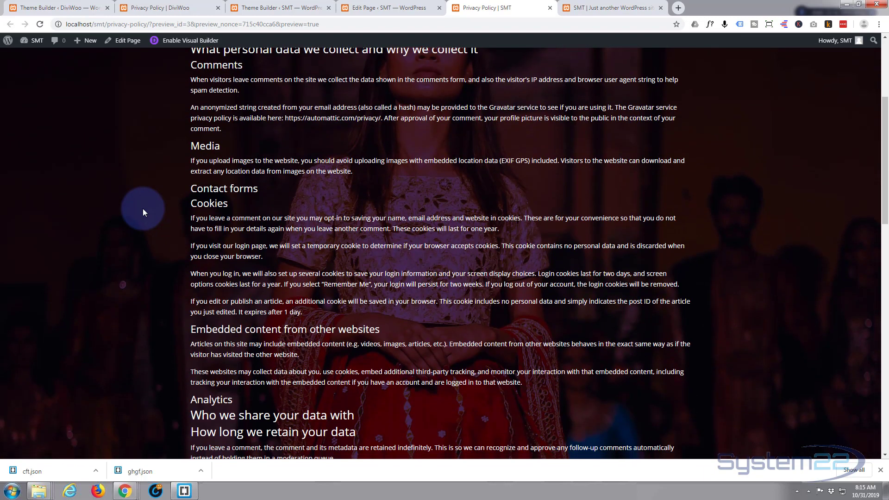
scroll(142, 209, down, 7)
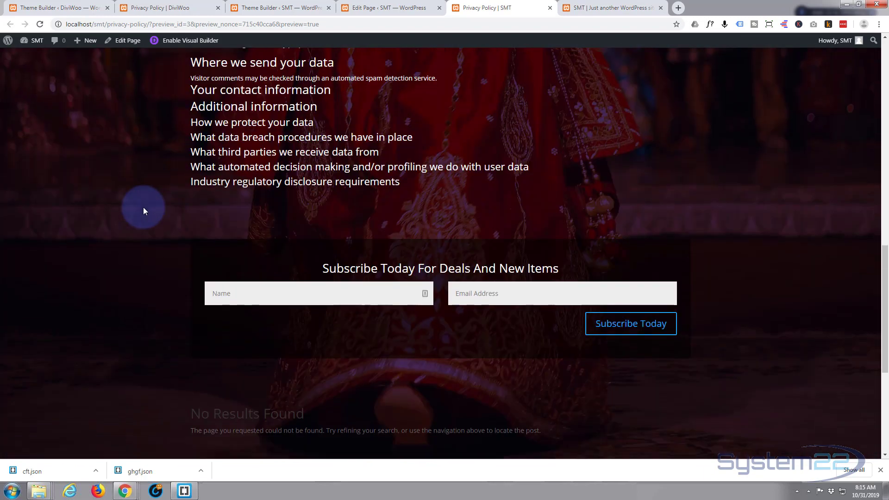
scroll(143, 207, down, 3)
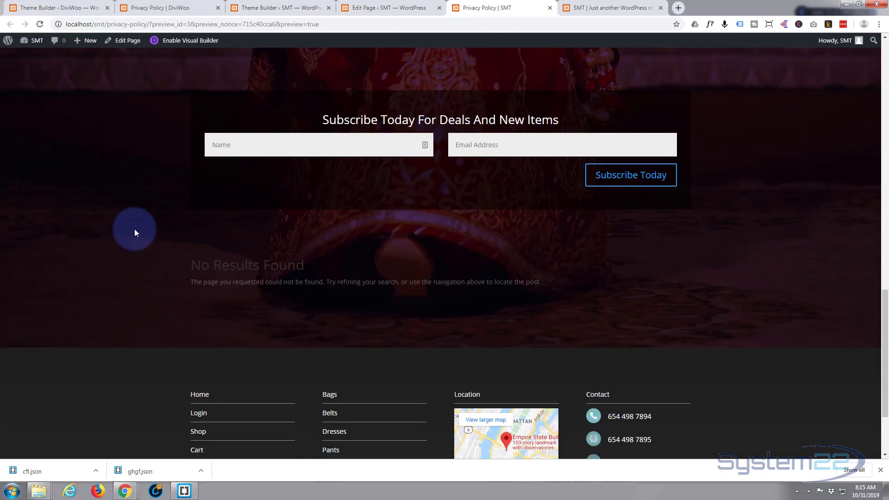
scroll(95, 185, down, 2)
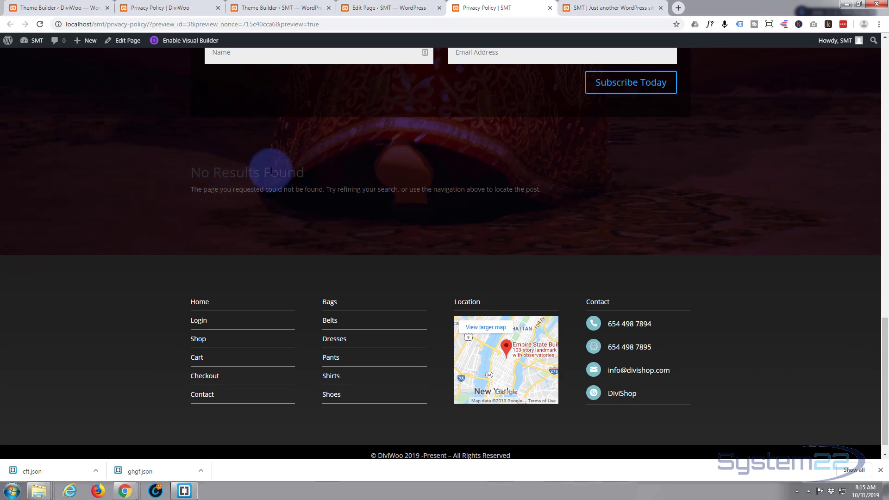
scroll(107, 297, down, 1)
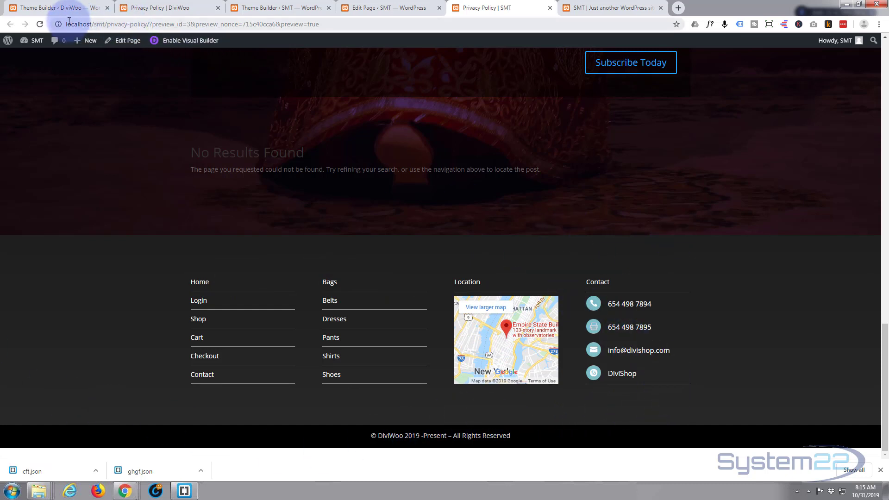
Compare the products section and footer icons of the DiviWoo Privacy Policy page with those on the SMT version
click(143, 8)
scroll(174, 303, down, 10)
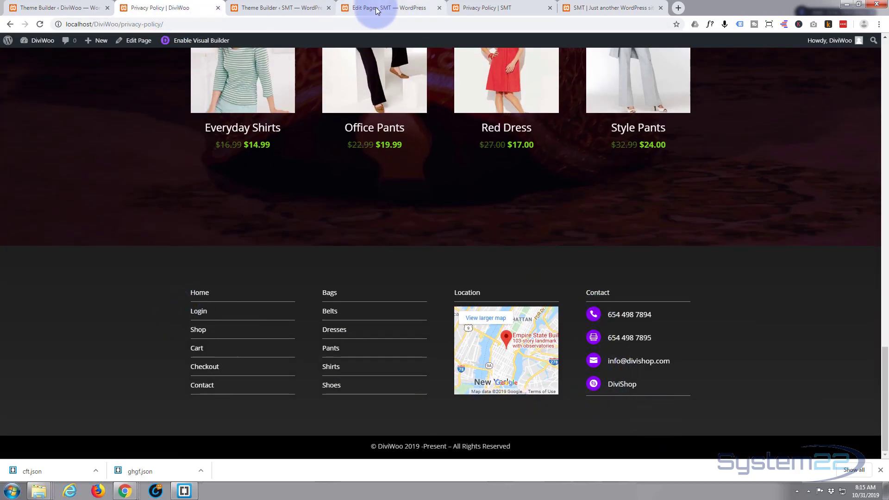
click(501, 8)
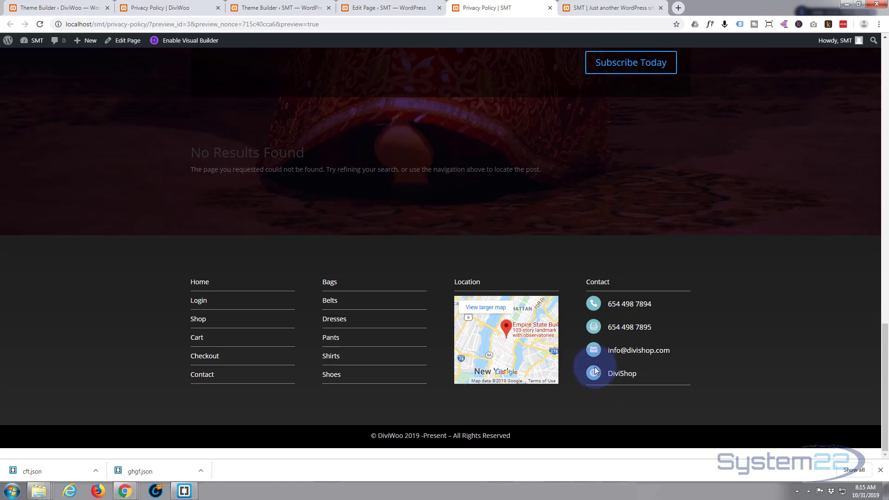
Set the SMT site's theme accent color to green #7cda24 in the Theme Customizer's general layout settings and publish the change
click(616, 7)
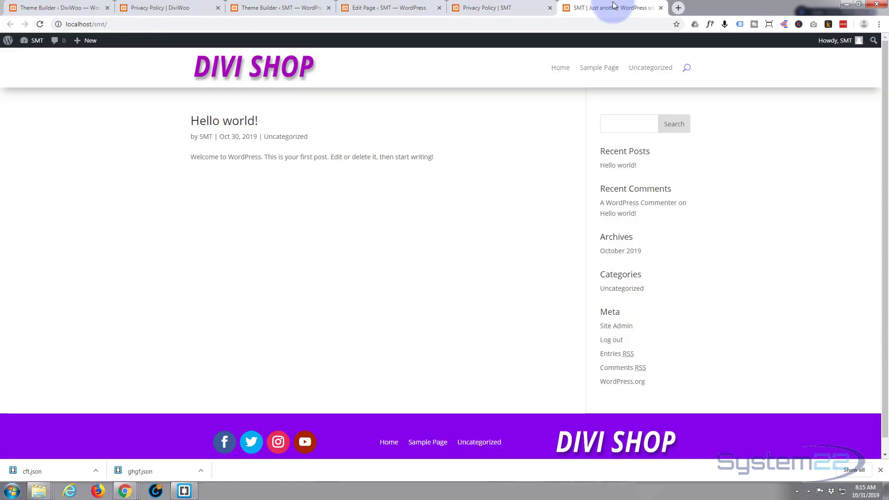
click(24, 40)
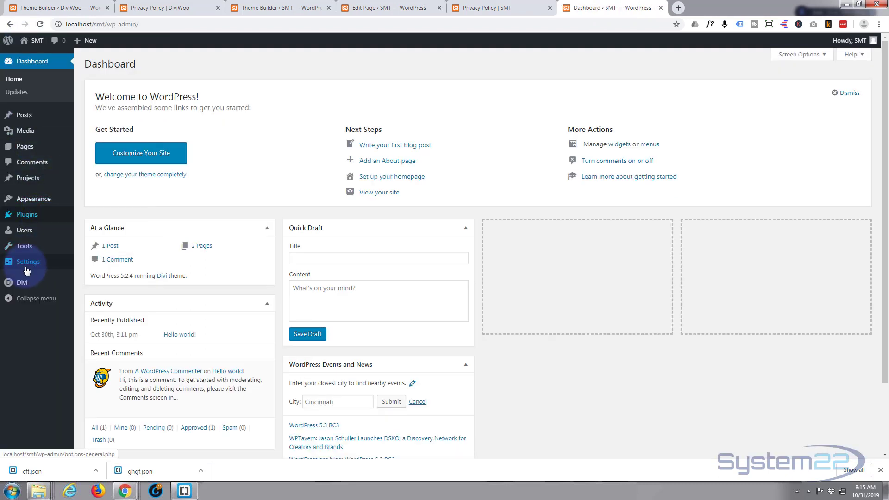
mouse_move(22, 283)
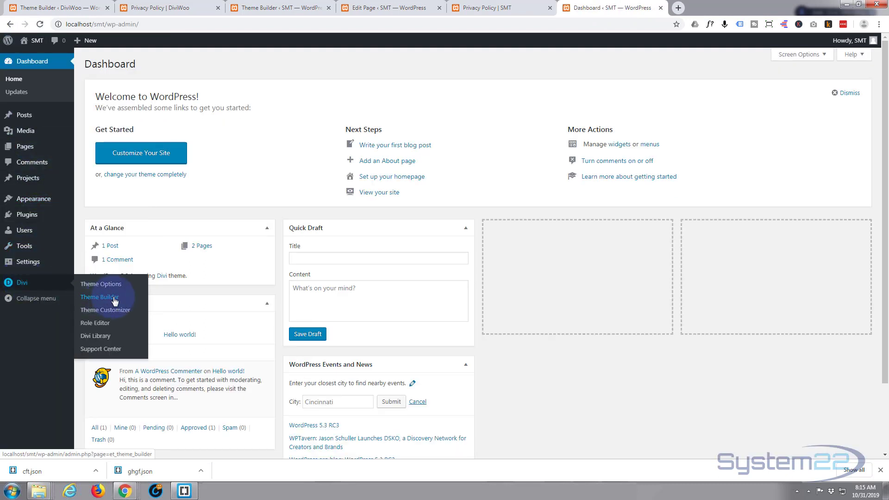
click(106, 310)
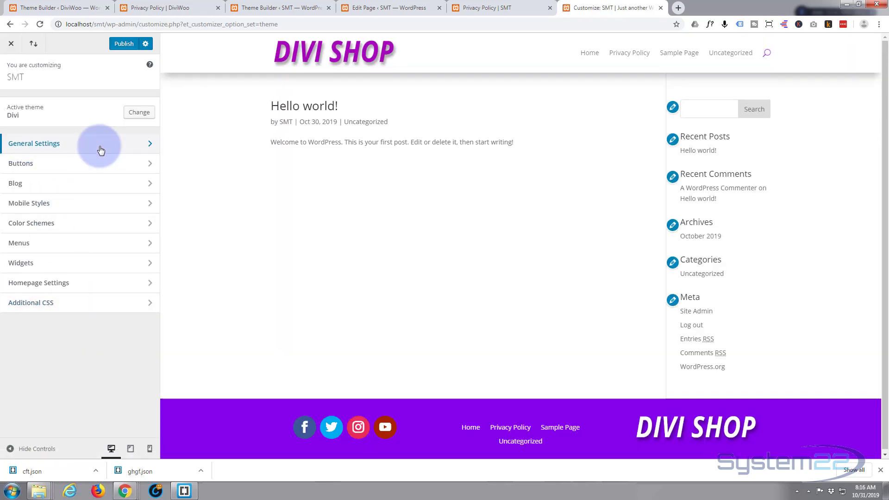
click(101, 149)
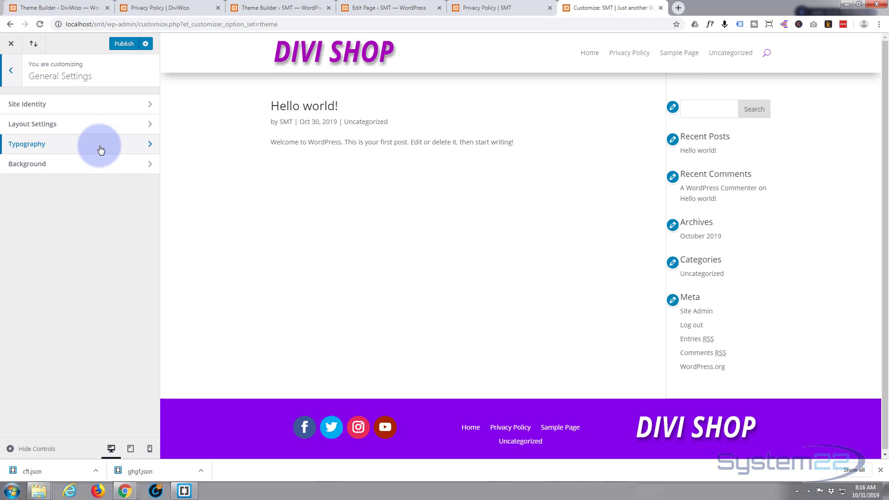
click(111, 133)
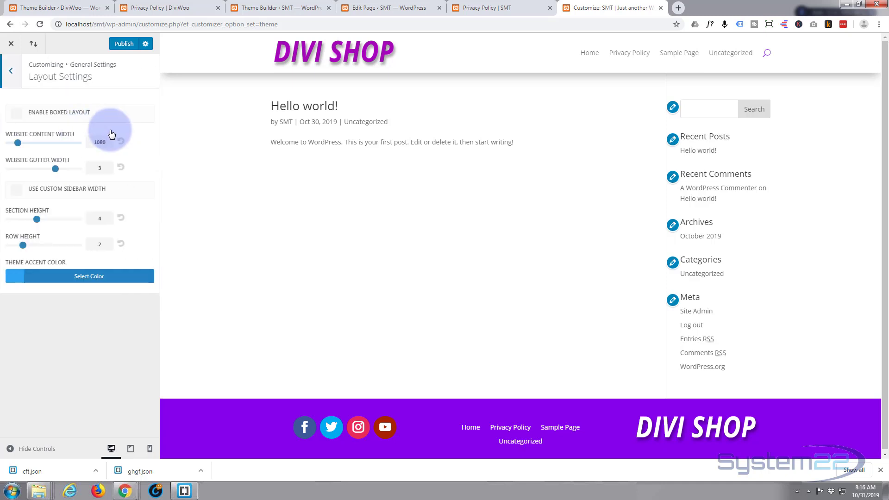
click(18, 282)
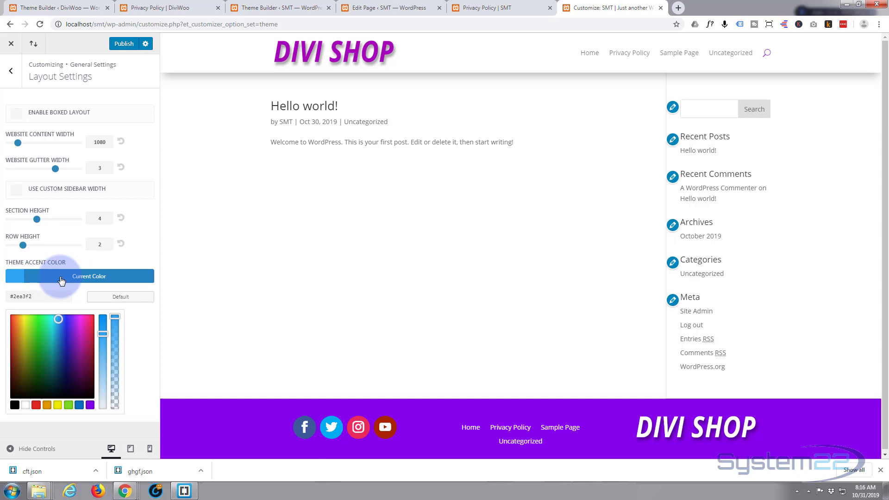
click(69, 406)
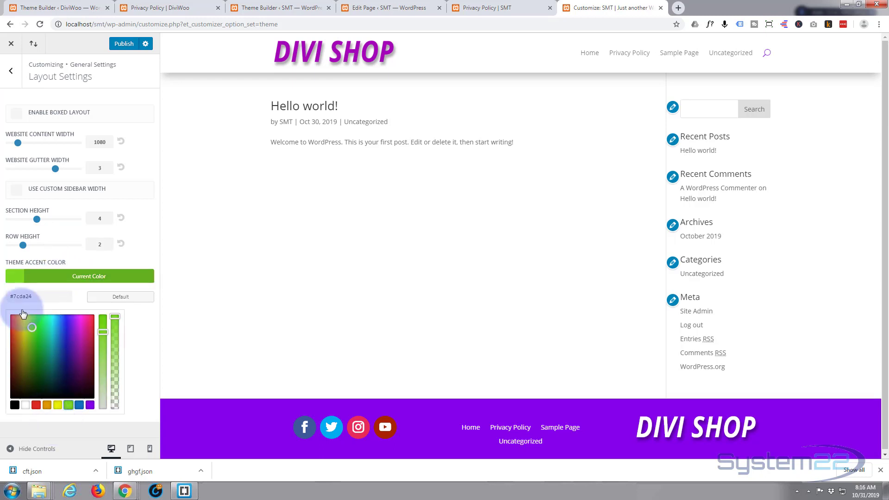
click(123, 45)
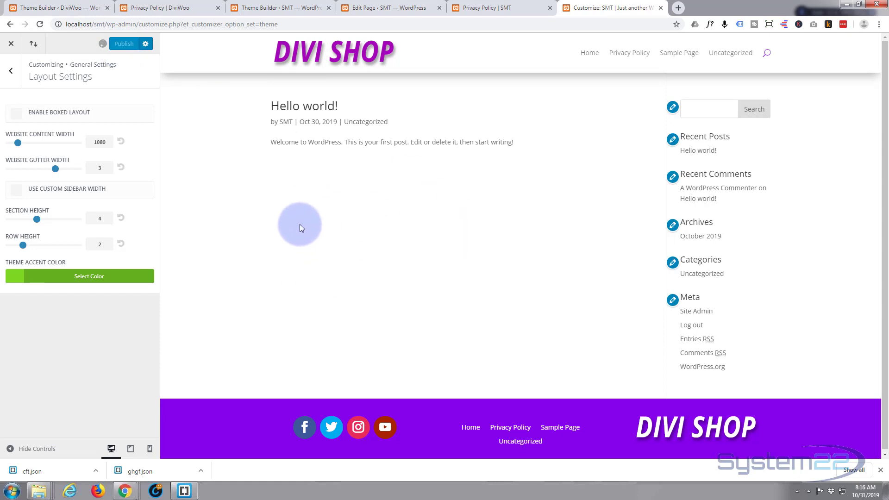
Reload the SMT Privacy Policy preview and check the accent color on its subscribe button and footer contact icons
click(494, 7)
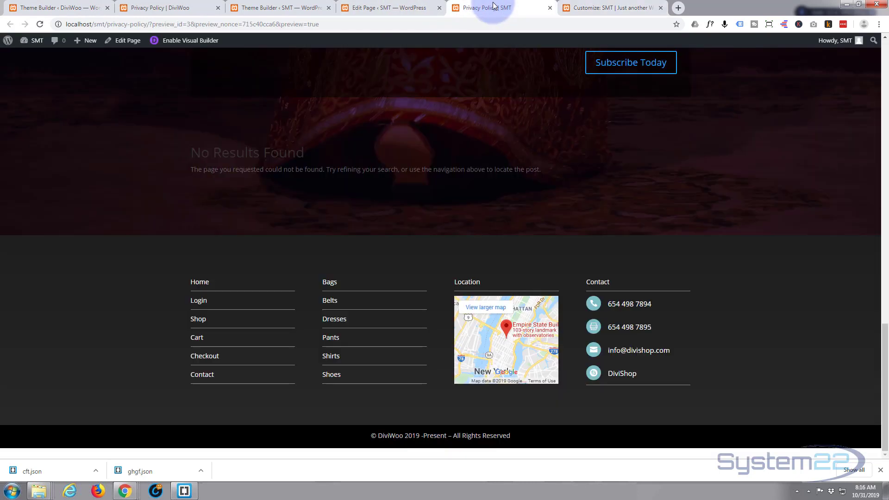
click(40, 24)
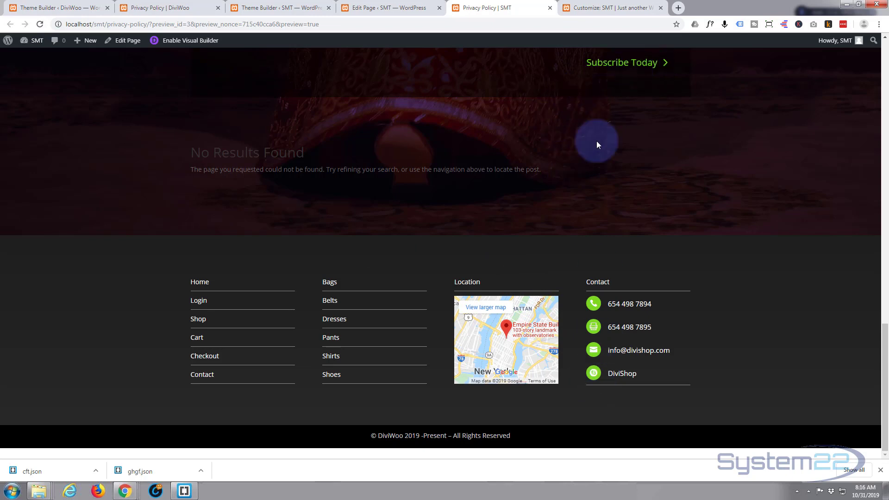
scroll(621, 173, up, 3)
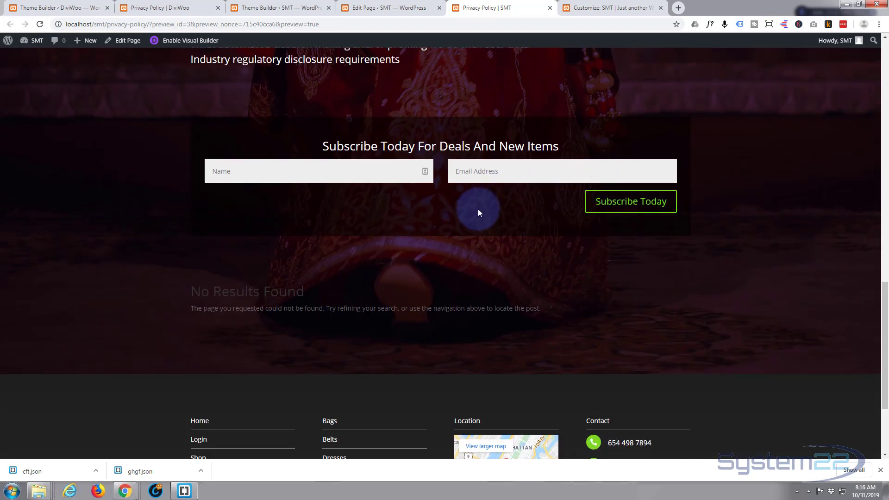
scroll(479, 209, up, 1)
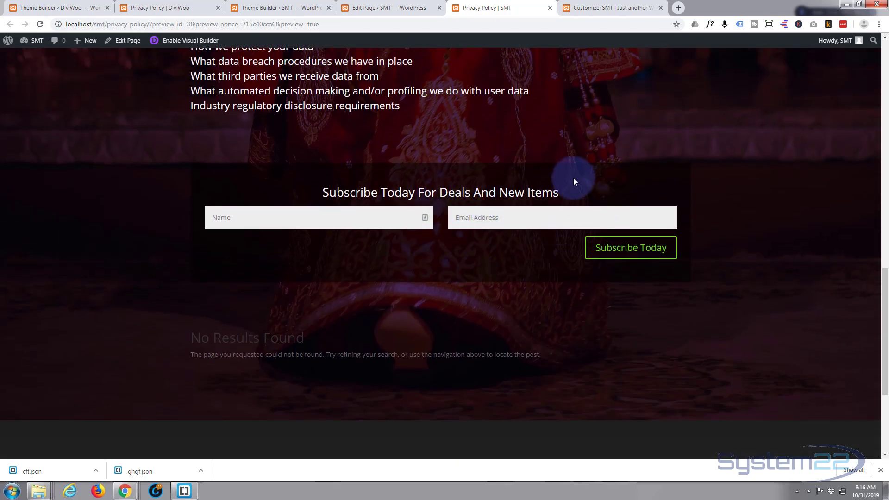
scroll(536, 255, down, 4)
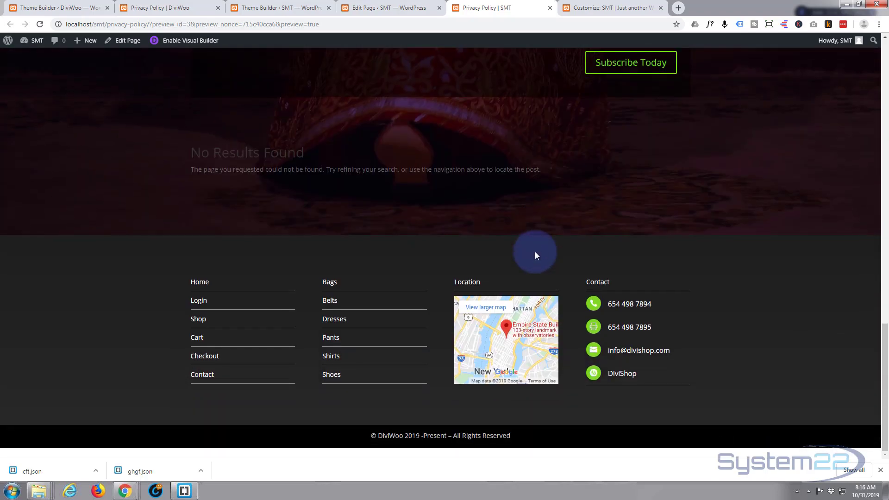
scroll(535, 252, up, 10)
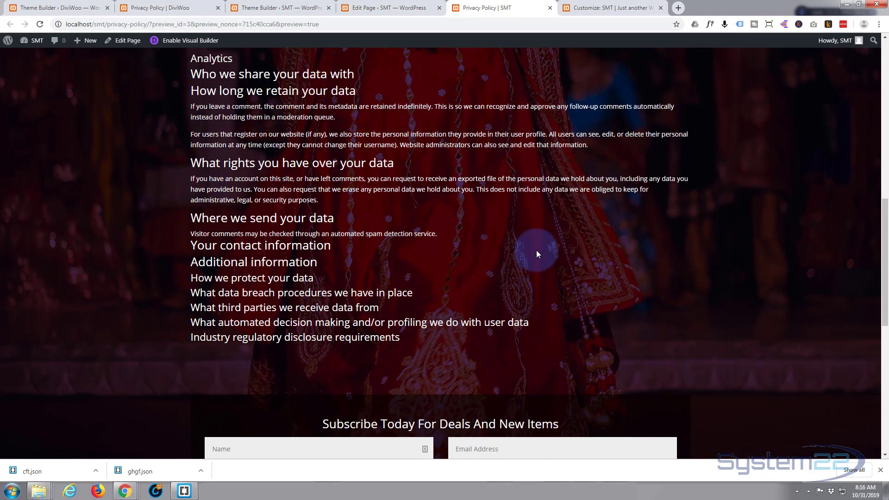
scroll(537, 253, up, 8)
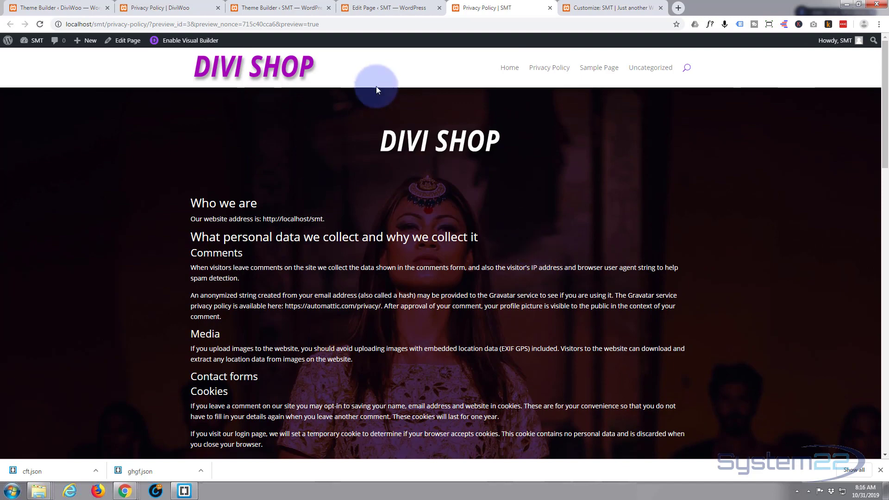
scroll(381, 118, down, 14)
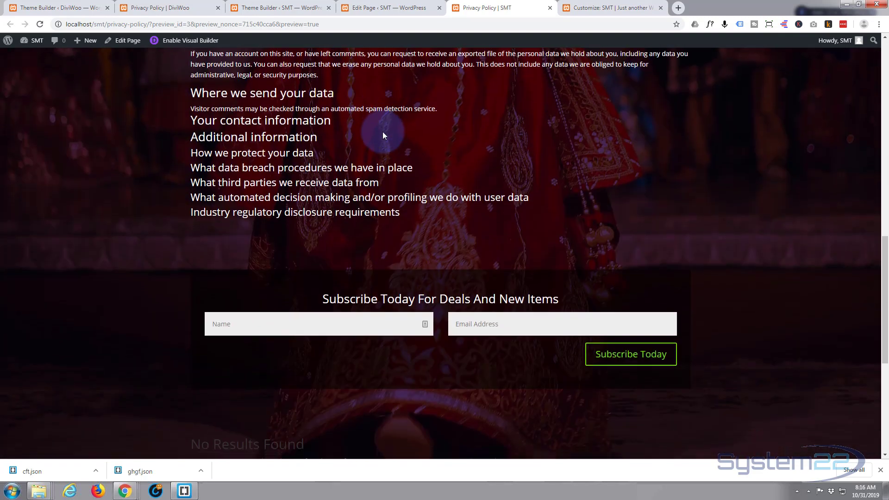
scroll(383, 136, down, 6)
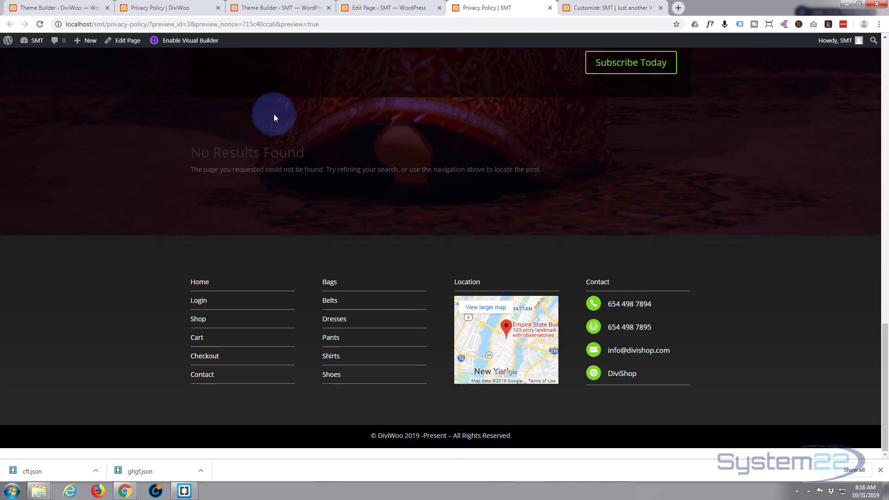
Replace the default website template's global footer with the Privacy Policy template's custom footer in SMT's Theme Builder and save the changes
click(282, 9)
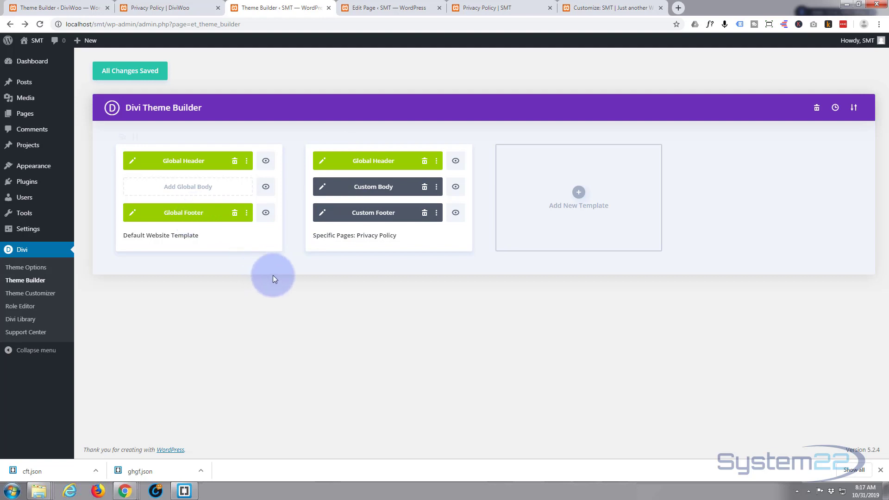
click(235, 213)
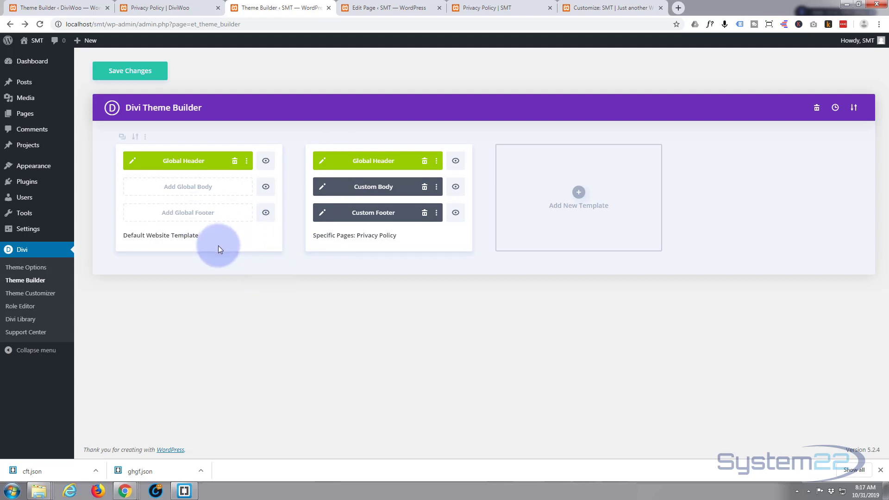
drag(363, 217, 166, 215)
click(143, 78)
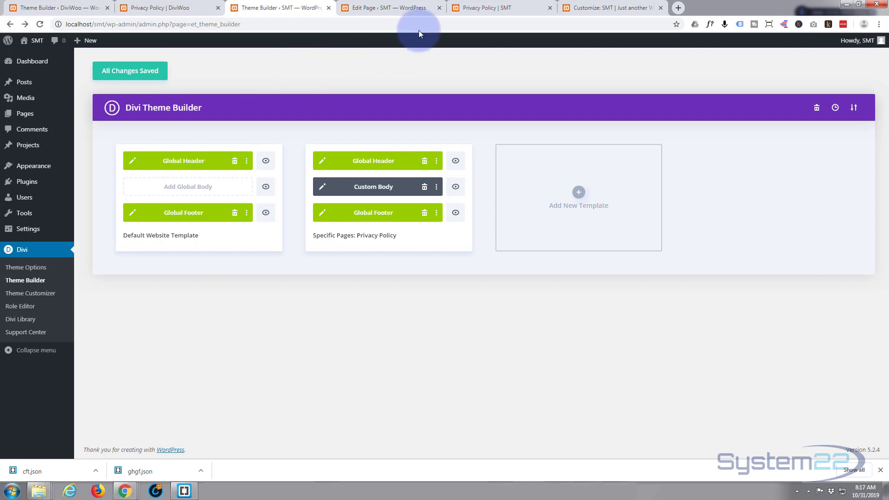
Go from the SMT Privacy Policy page to the site's home page and inspect its footer
click(487, 7)
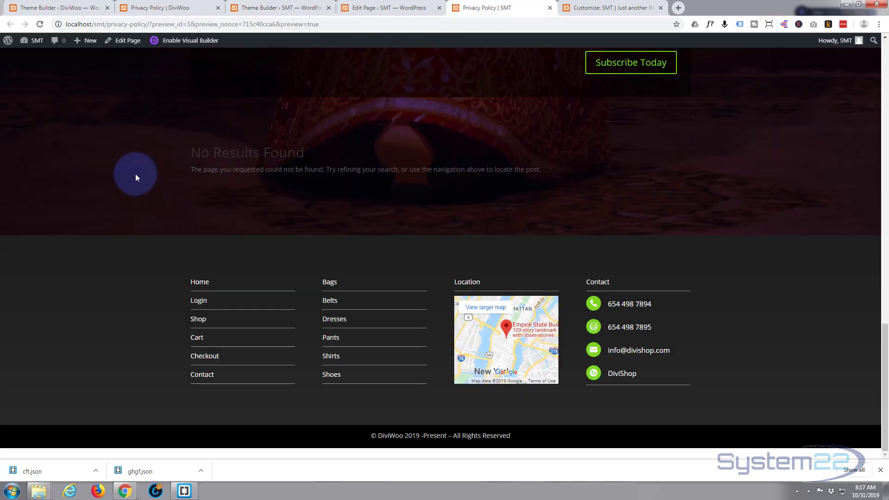
scroll(134, 224, up, 15)
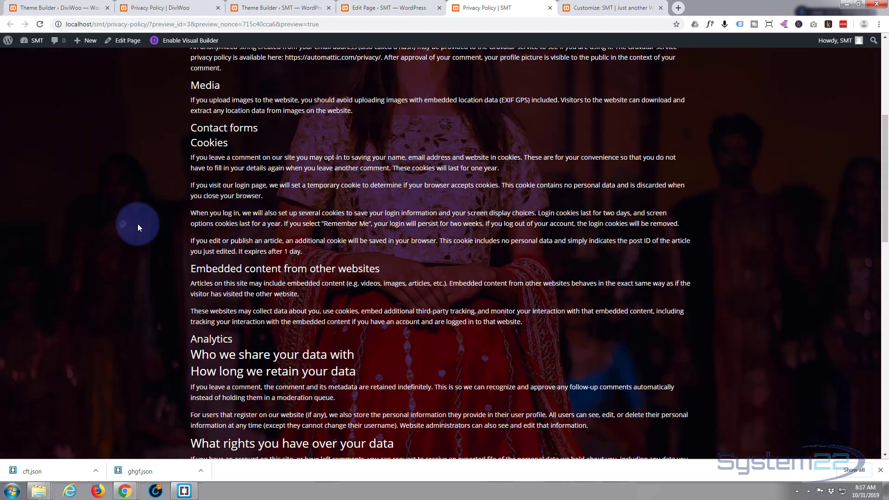
scroll(137, 224, up, 6)
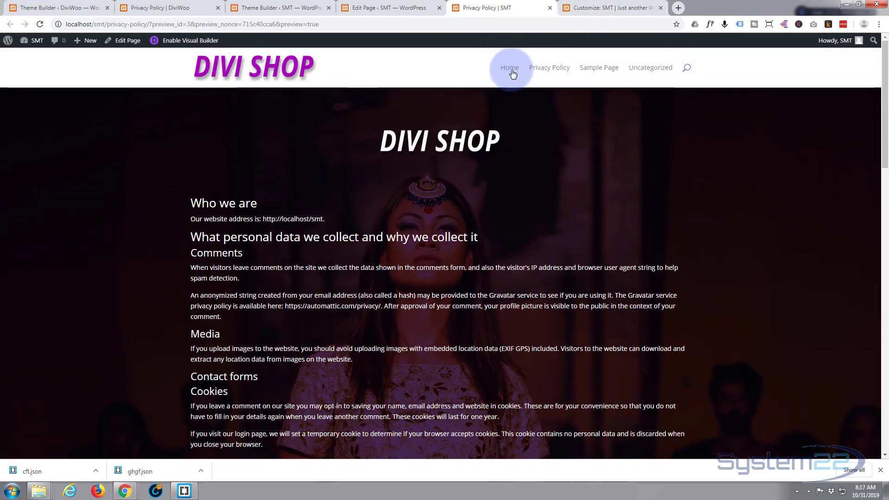
click(511, 69)
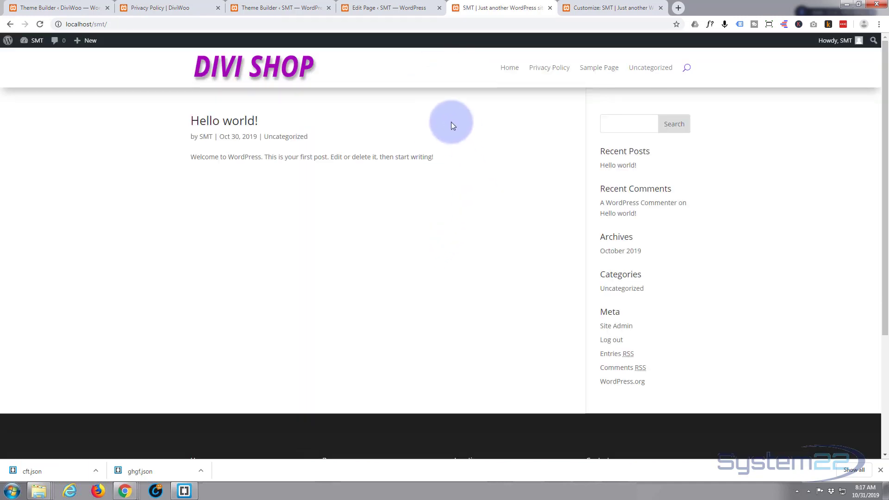
scroll(443, 167, down, 4)
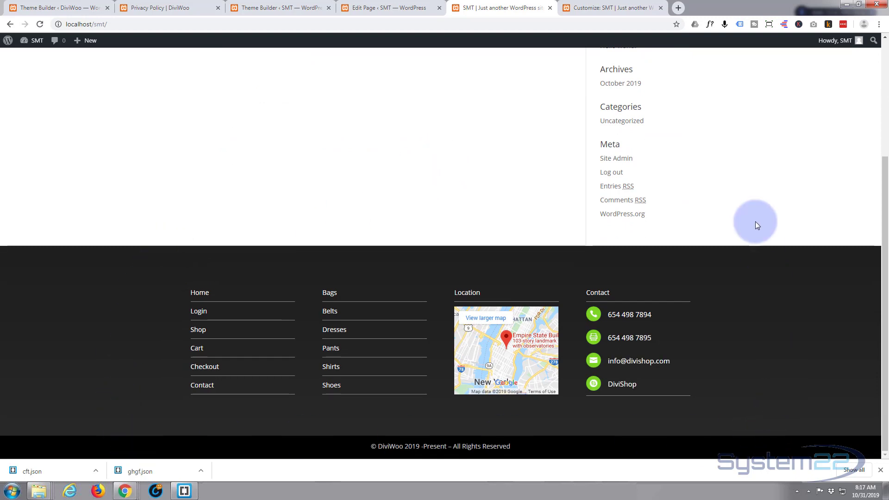
scroll(390, 159, up, 4)
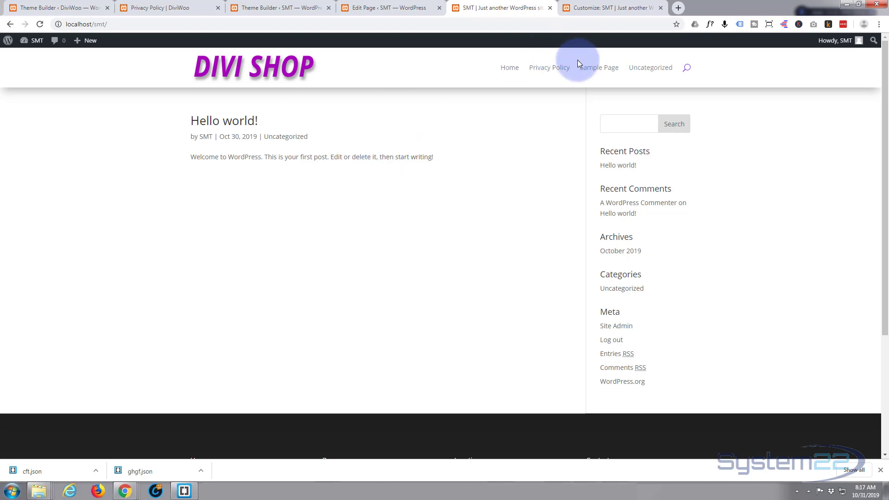
Open the live SMT Privacy Policy page from the site navigation and review its body, subscribe form and footer
click(547, 72)
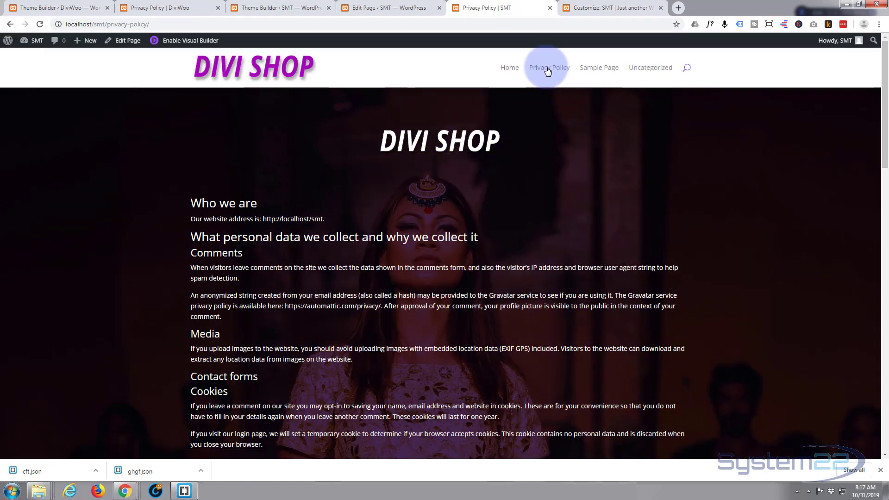
scroll(376, 163, down, 10)
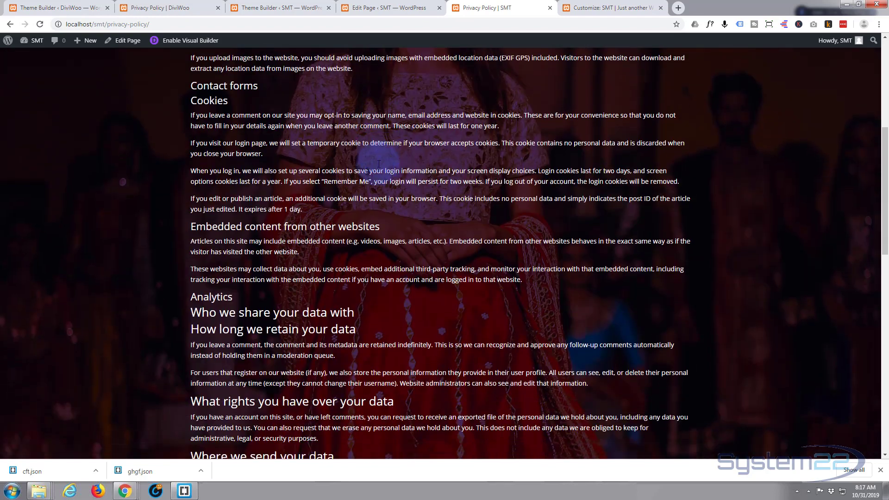
scroll(379, 164, down, 6)
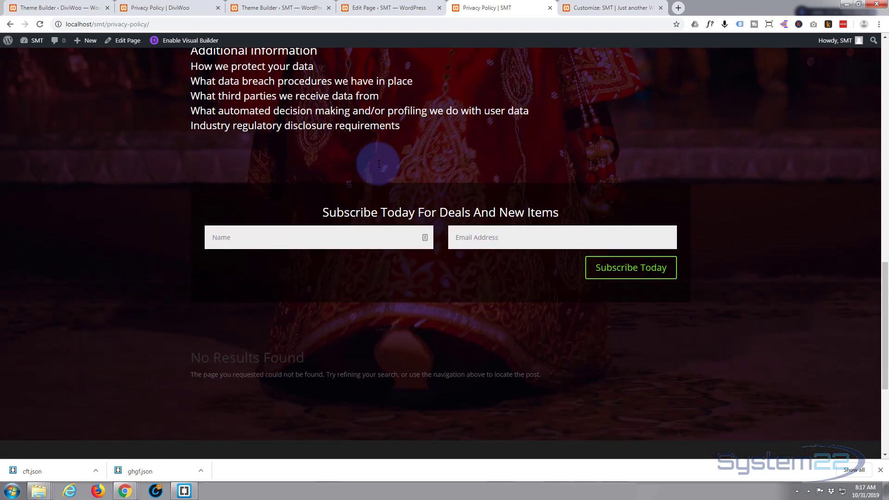
scroll(379, 164, down, 4)
scroll(379, 163, up, 6)
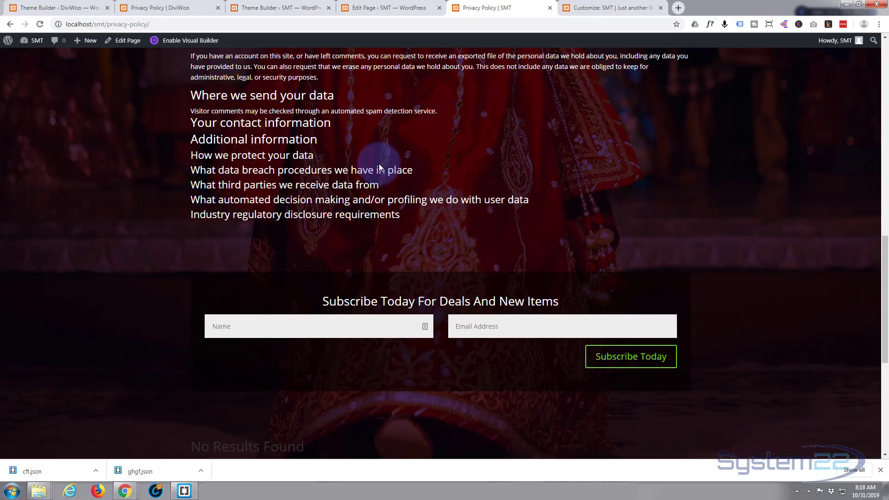
scroll(380, 167, up, 18)
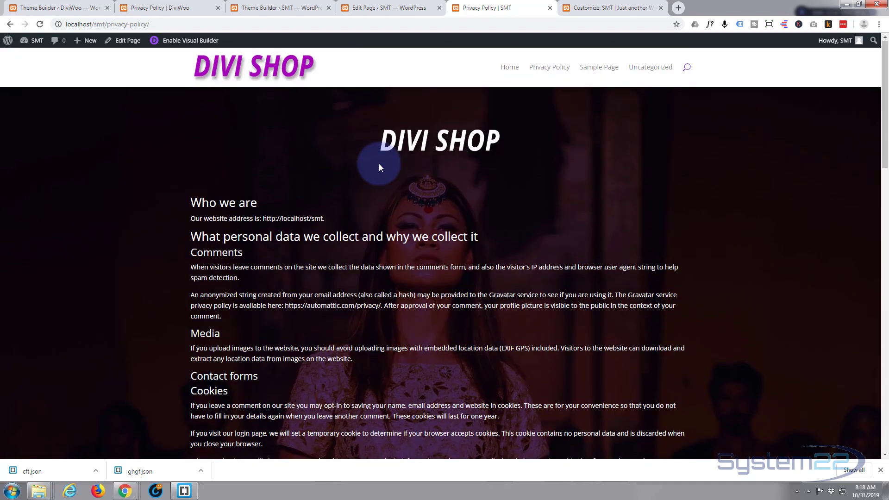